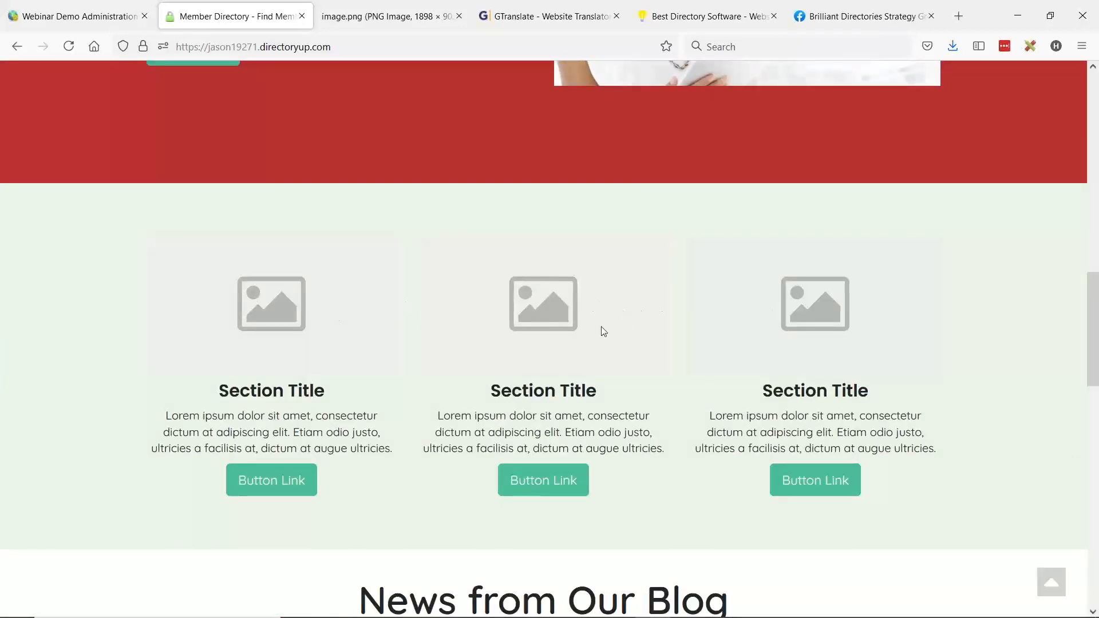
- Examine the homepage's "News from Our Blog" section and browse its article carousel
scroll(391, 276, down, 5)
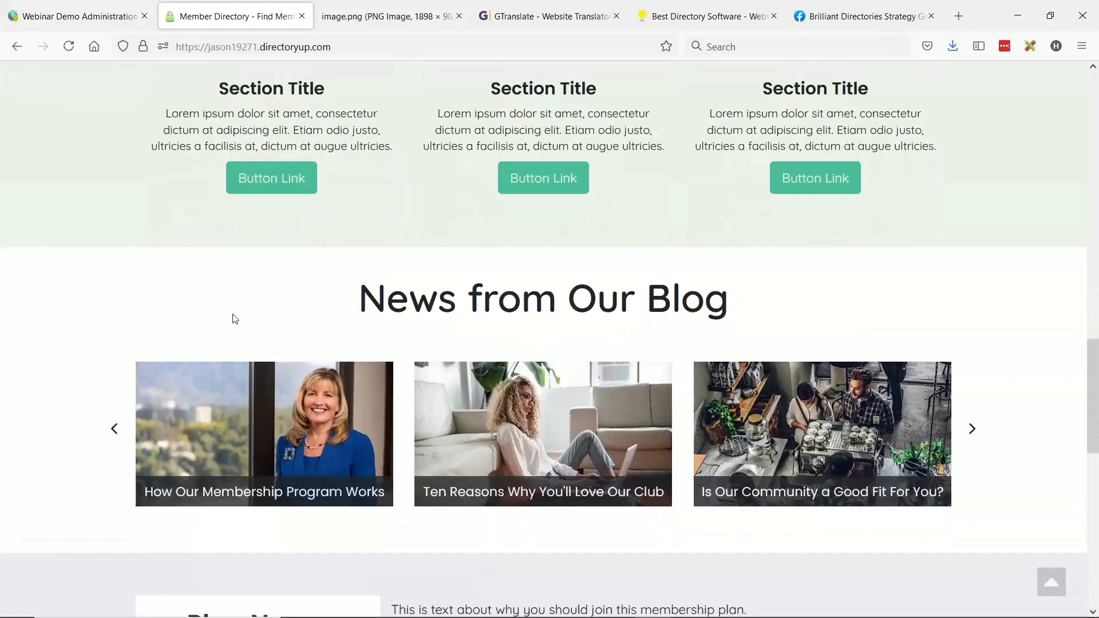
drag(362, 296, 677, 302)
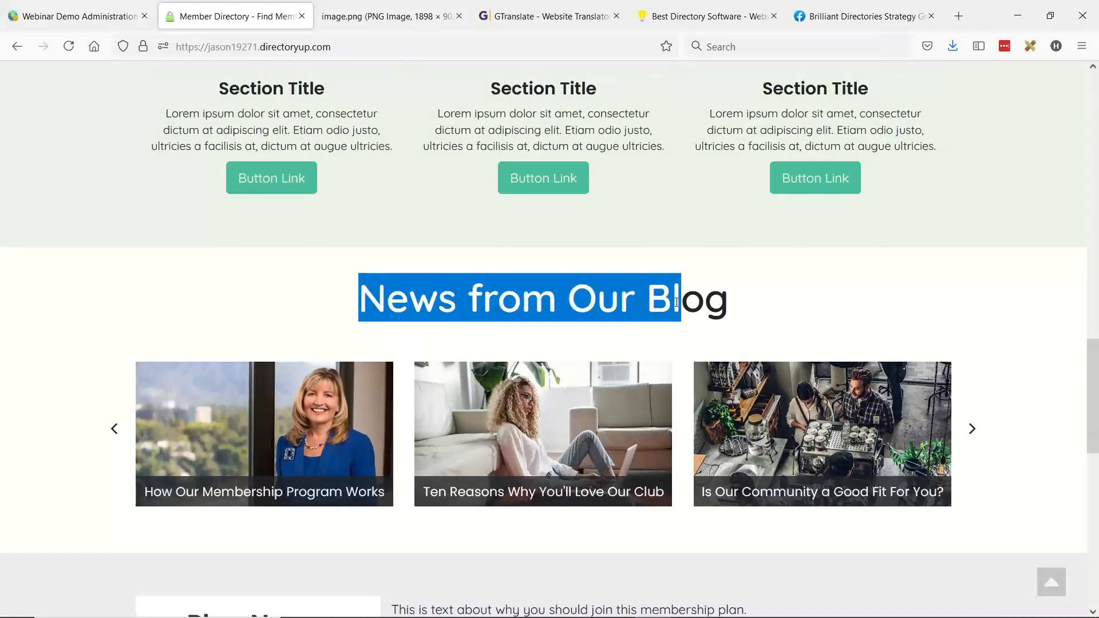
click(705, 304)
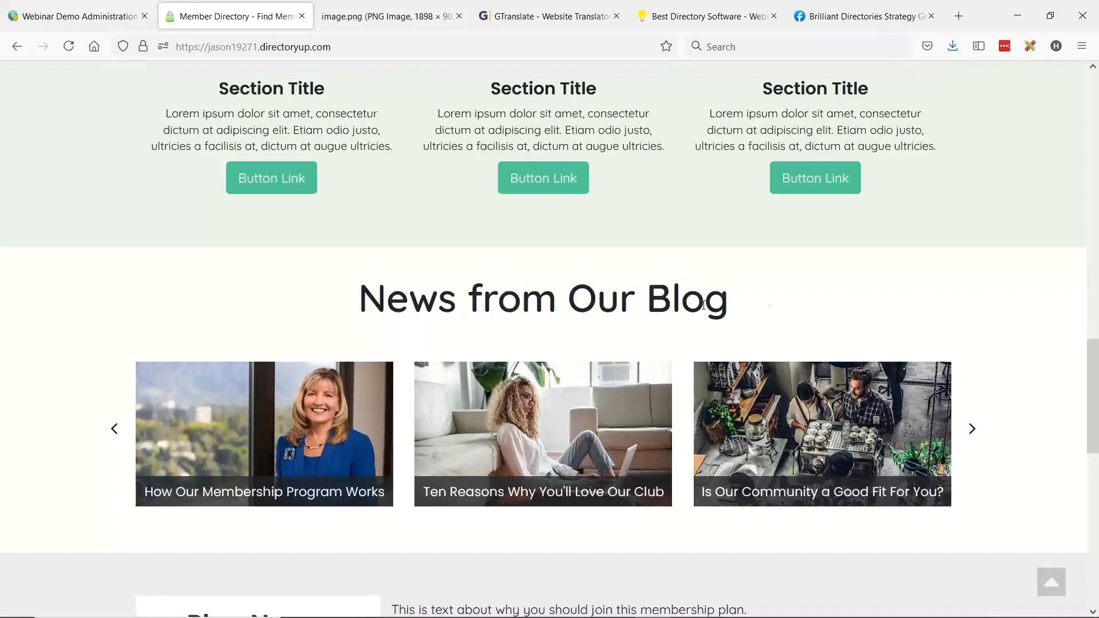
click(973, 430)
click(973, 431)
click(973, 430)
click(974, 431)
click(973, 431)
- Review the membership plan and four-column feature sections in the lower part of the homepage
scroll(540, 262, down, 5)
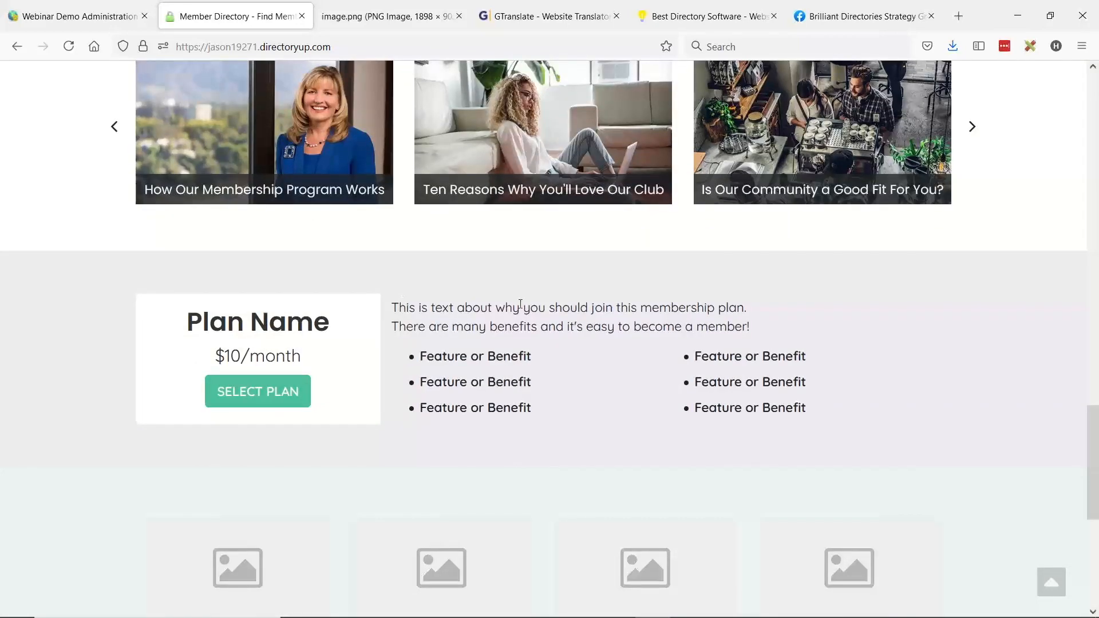
drag(794, 394, 331, 279)
click(329, 277)
scroll(630, 355, down, 1)
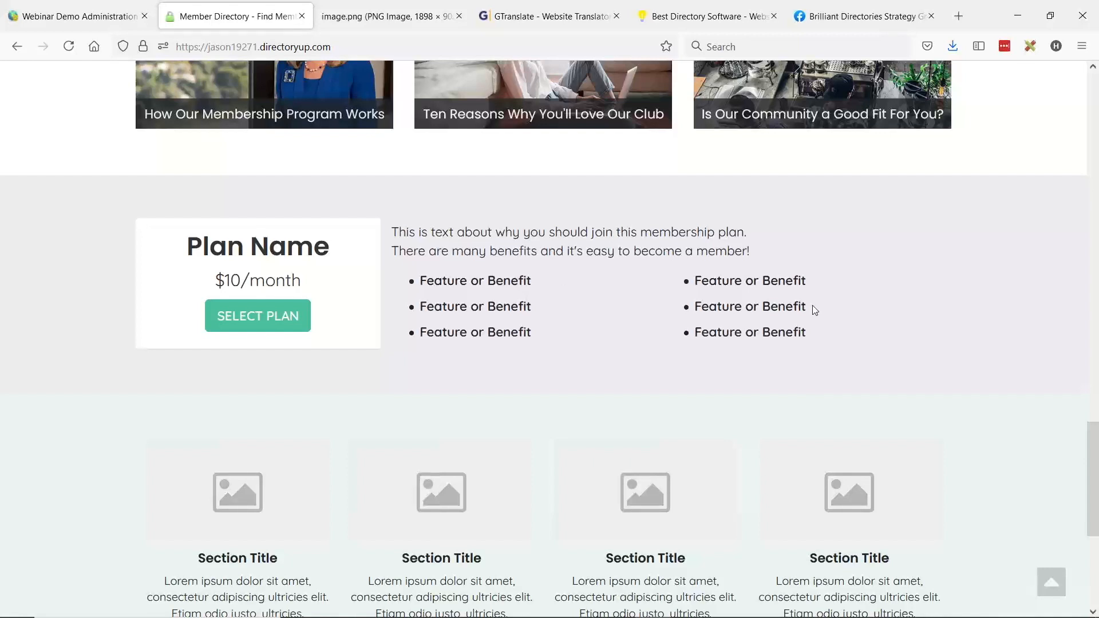
scroll(587, 230, down, 3)
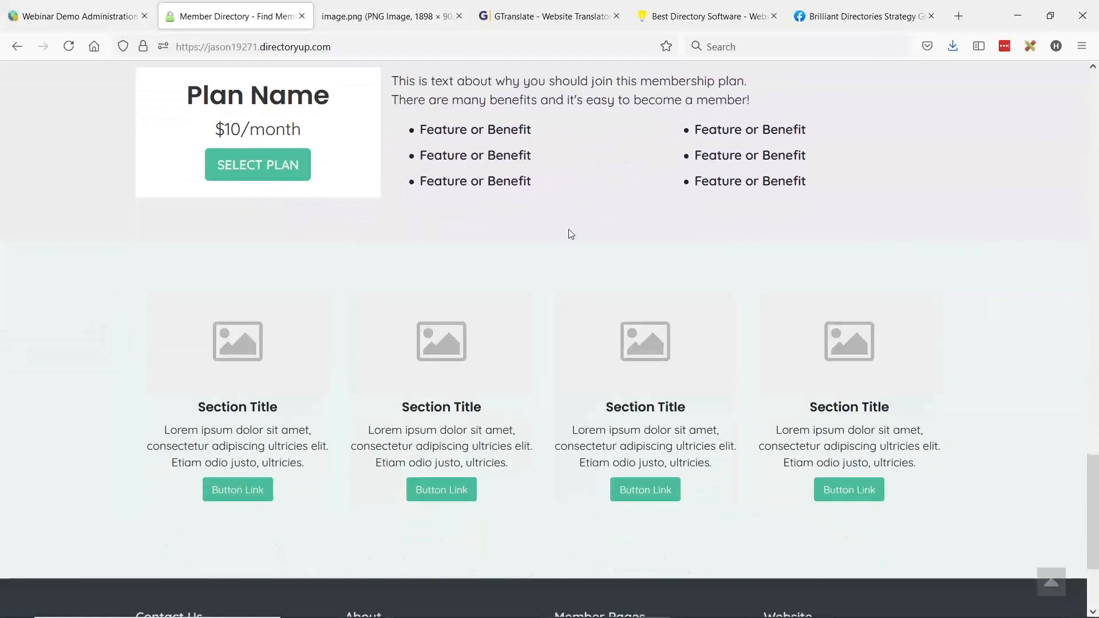
scroll(486, 338, down, 2)
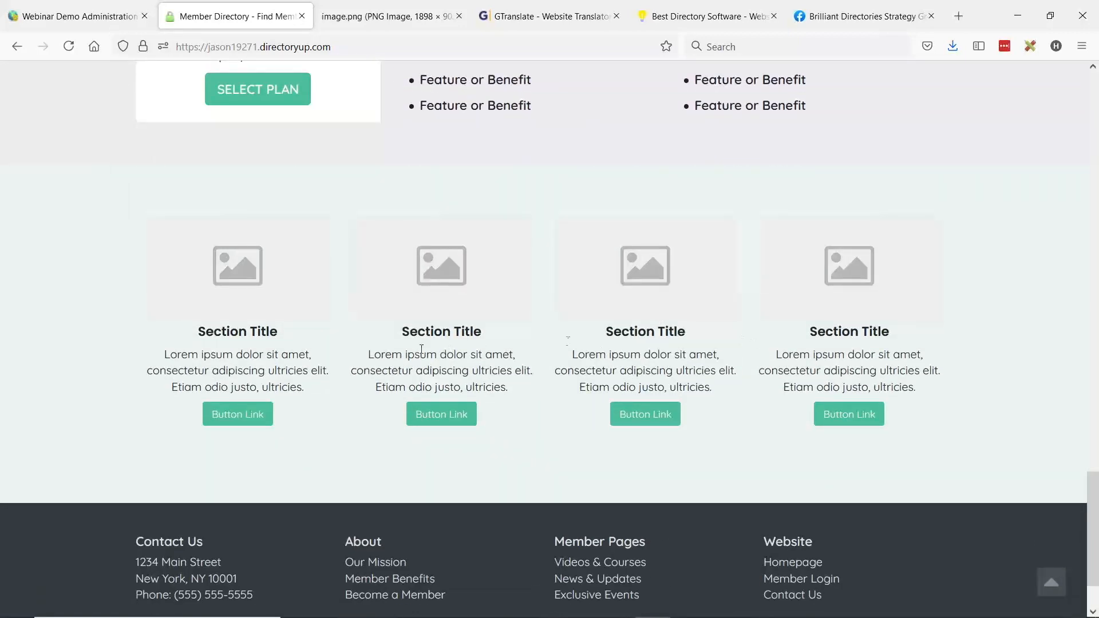
scroll(568, 342, up, 10)
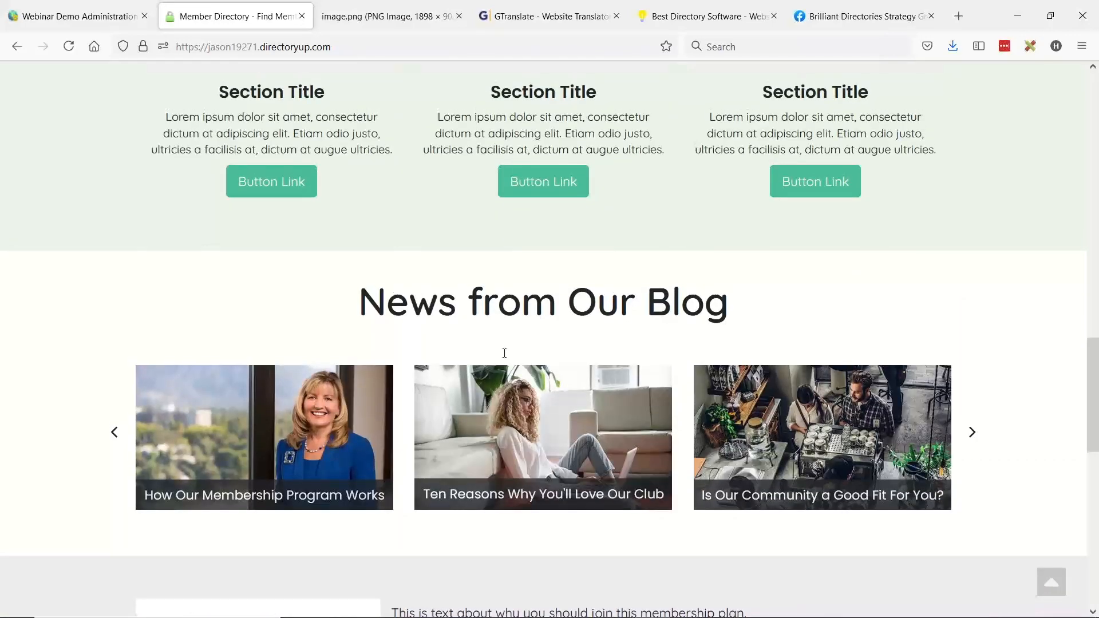
scroll(504, 356, up, 8)
scroll(555, 370, up, 10)
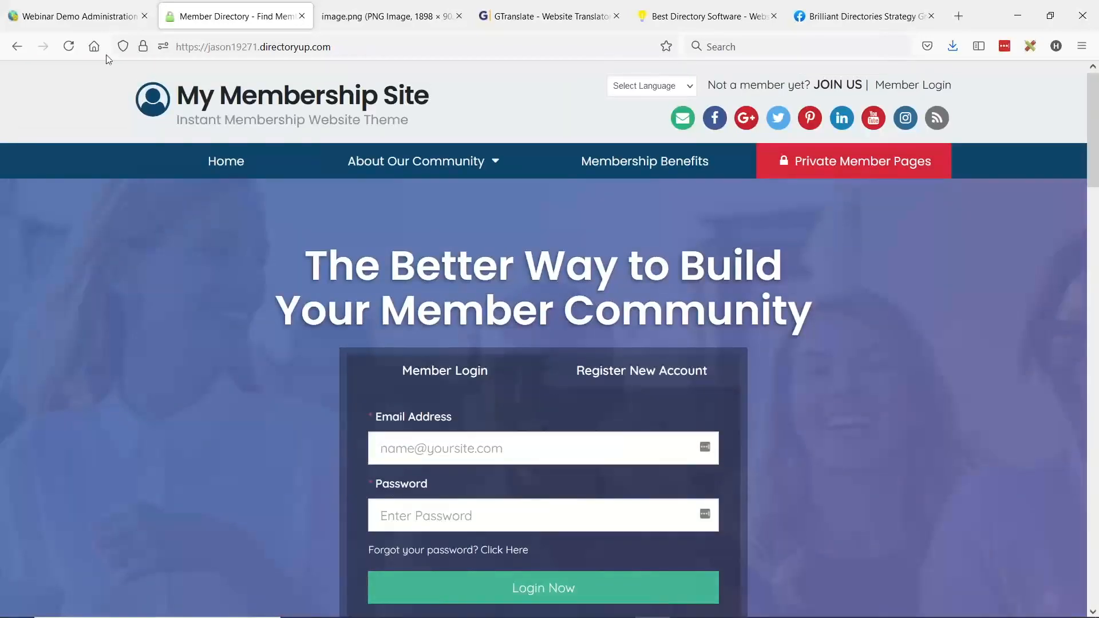
- Switch to the website administration and open the Homepage part of the Design Settings
click(80, 16)
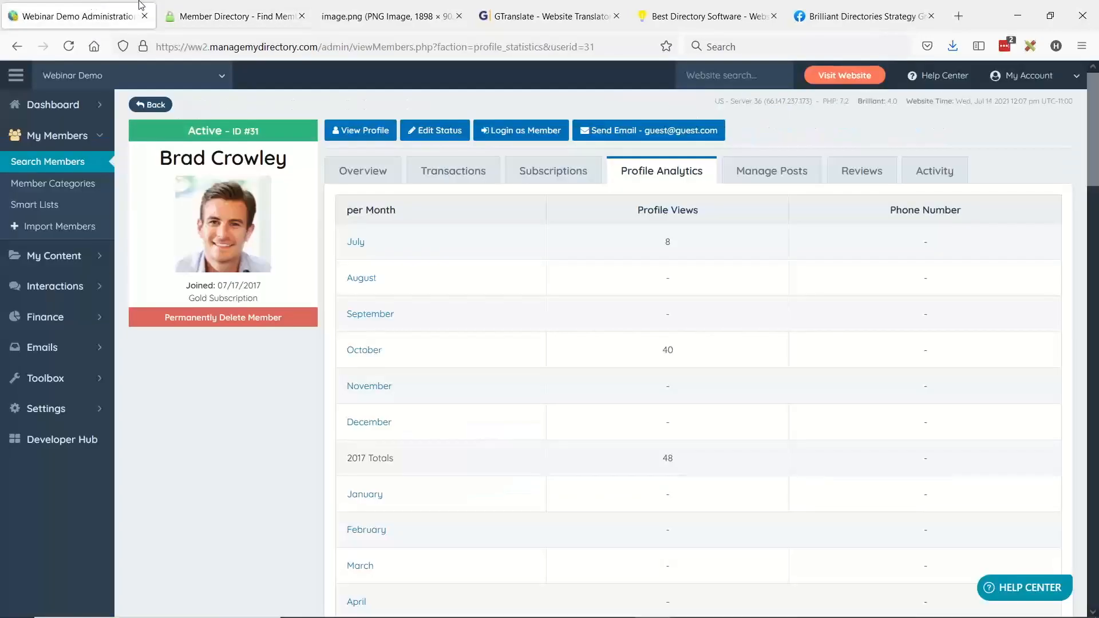
click(36, 109)
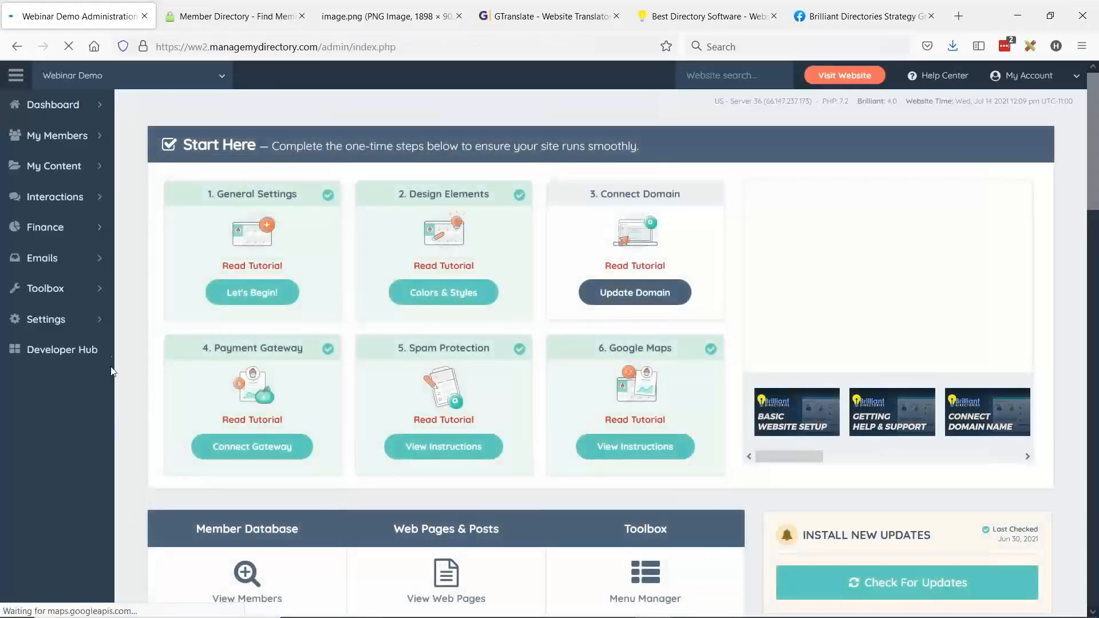
click(108, 329)
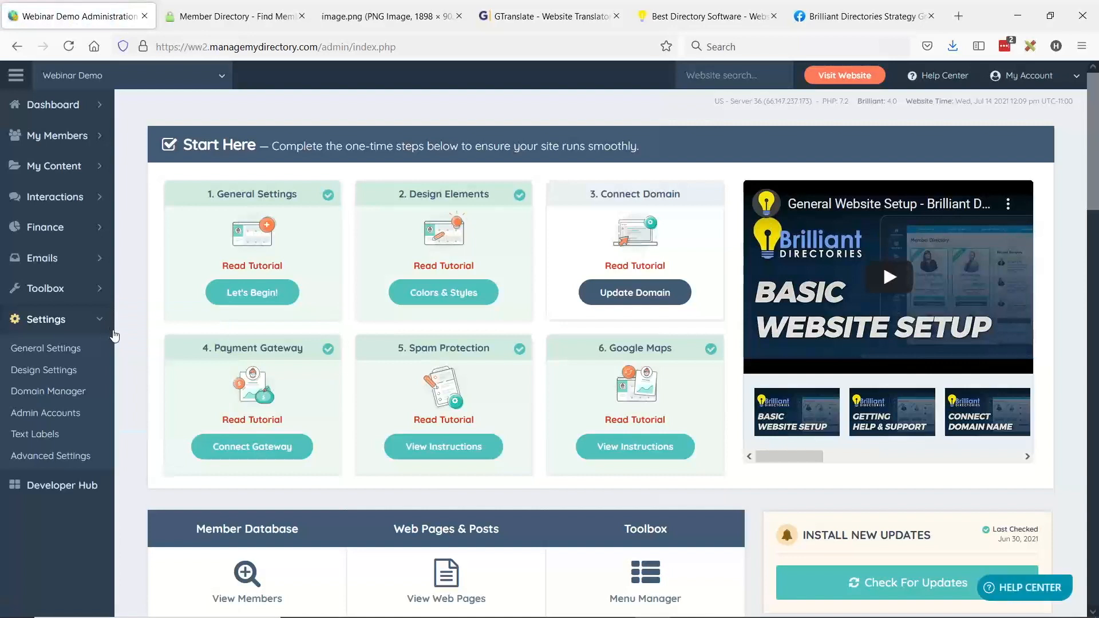
click(42, 372)
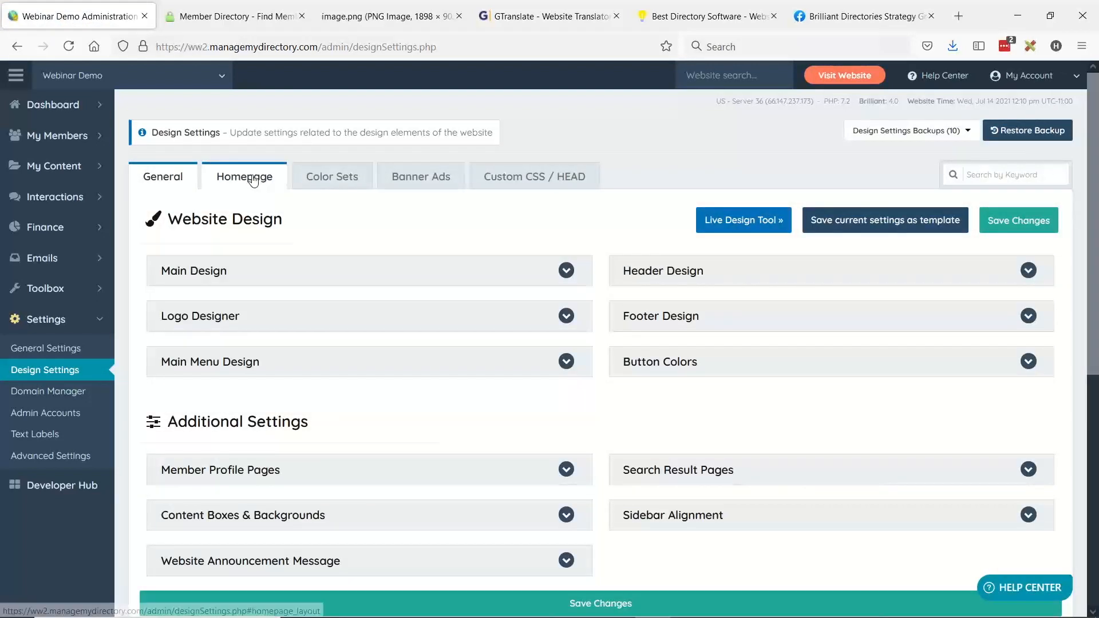
click(255, 180)
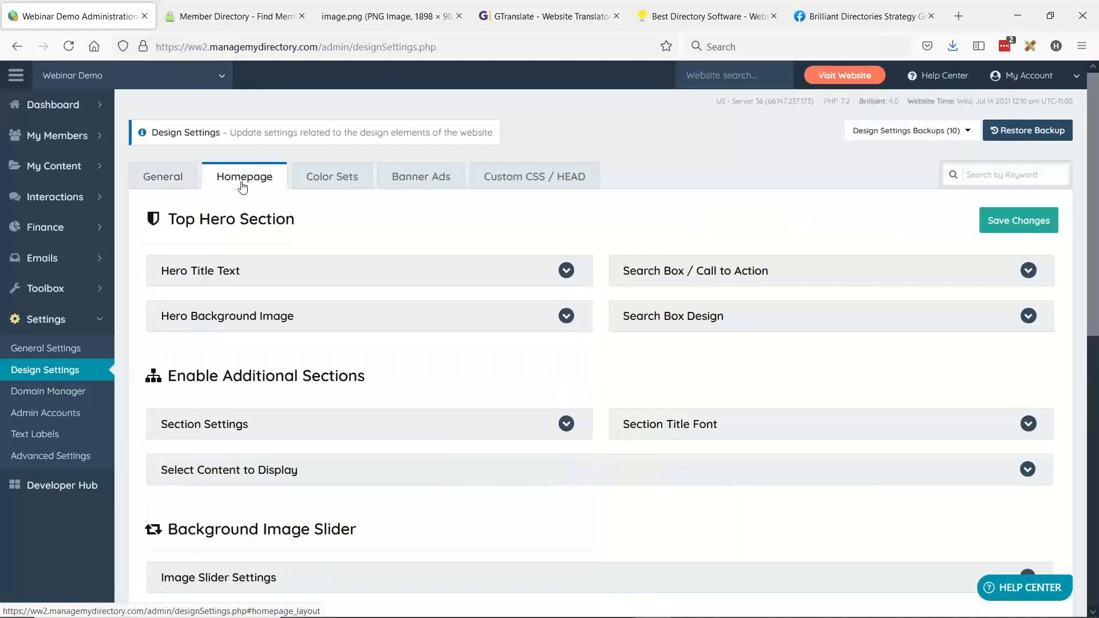
- Expand the content selection for additional homepage sections and view the content options offered for Section 1
scroll(594, 353, down, 3)
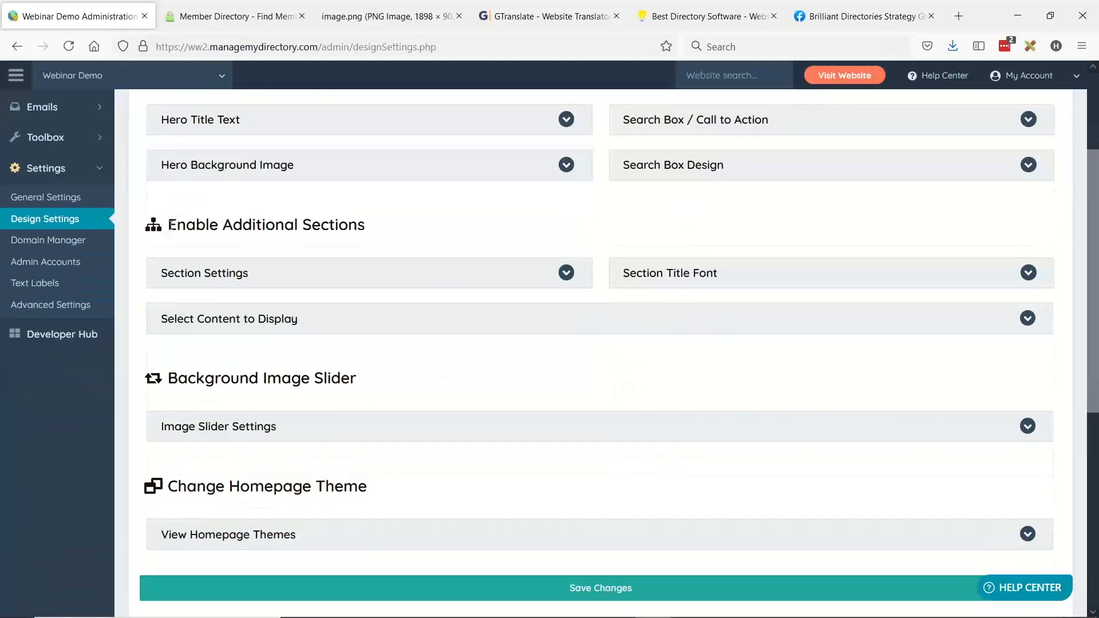
drag(170, 225, 374, 230)
click(449, 225)
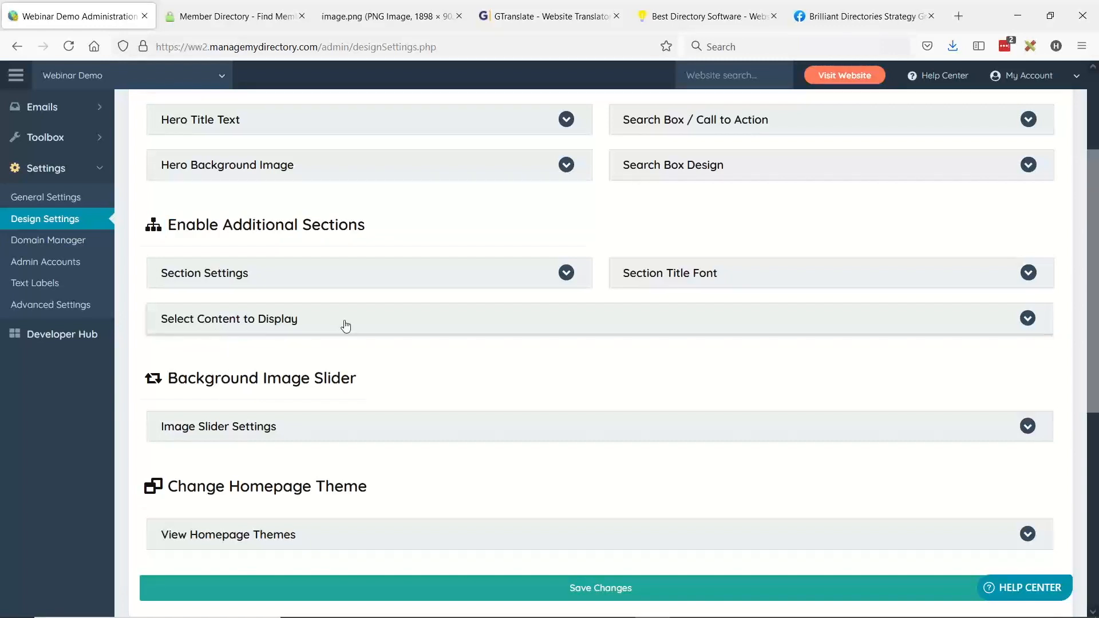
click(310, 327)
scroll(485, 247, down, 1)
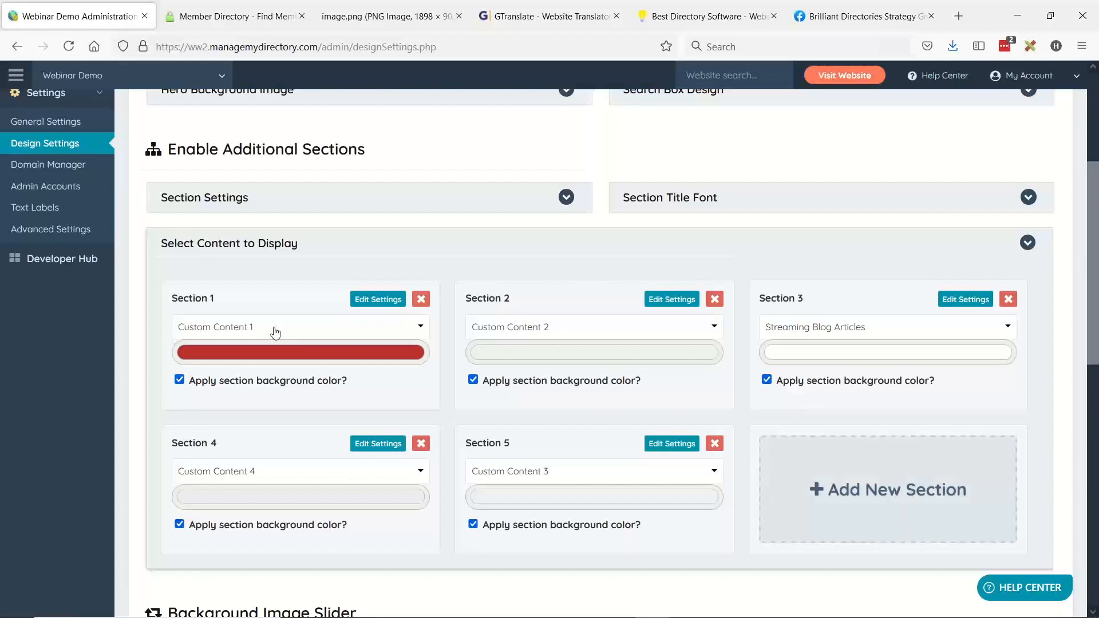
click(315, 332)
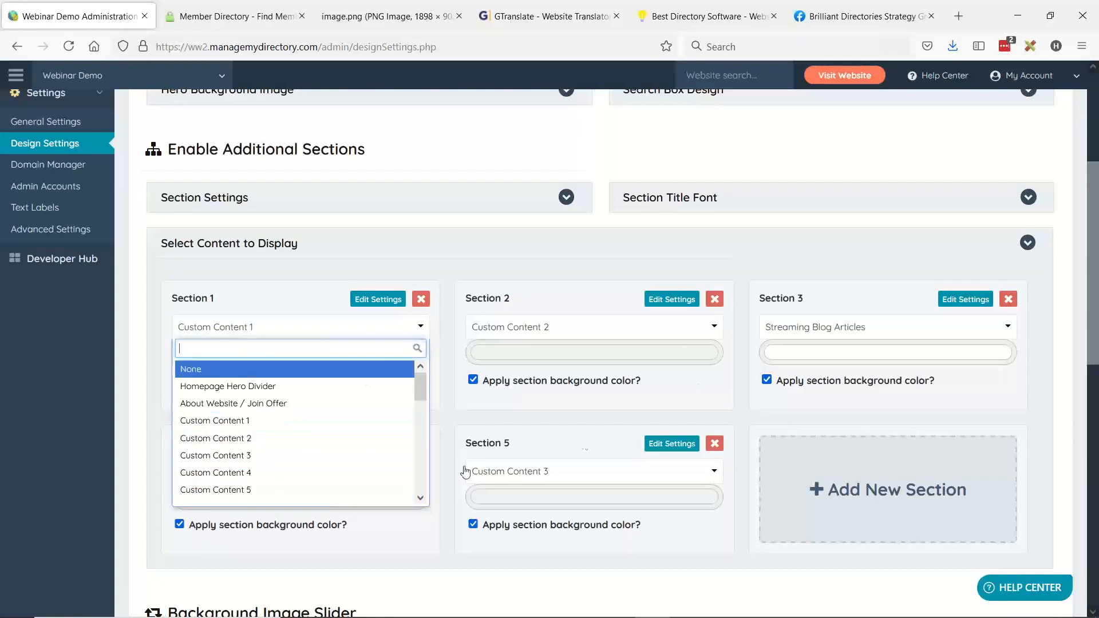
click(510, 281)
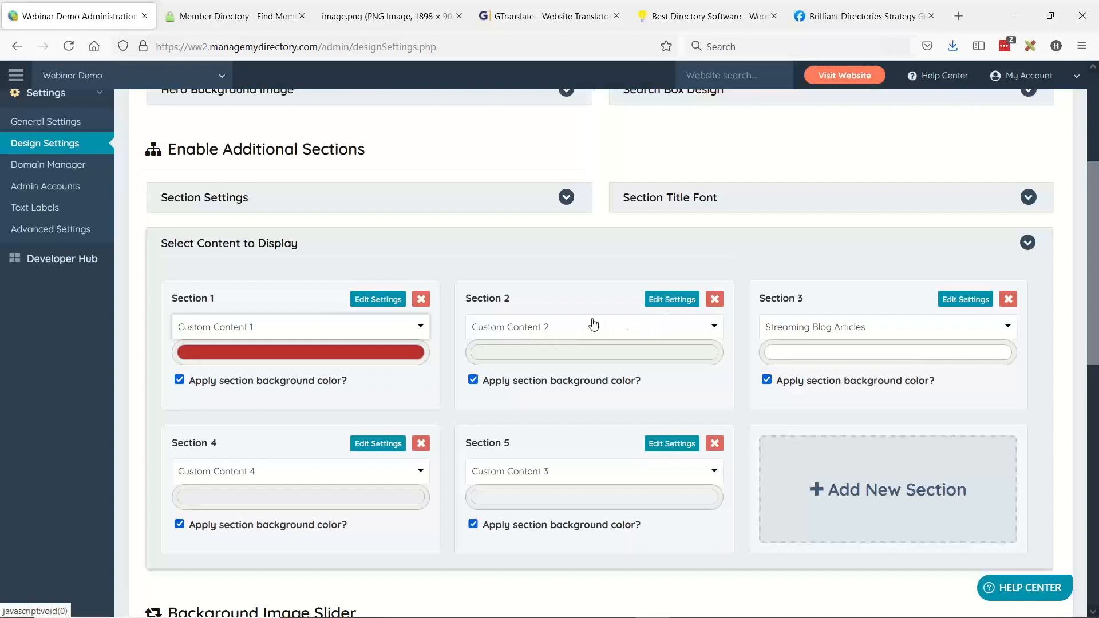
- Add a sixth homepage section and assign Custom Content 5 to it
click(860, 493)
click(790, 485)
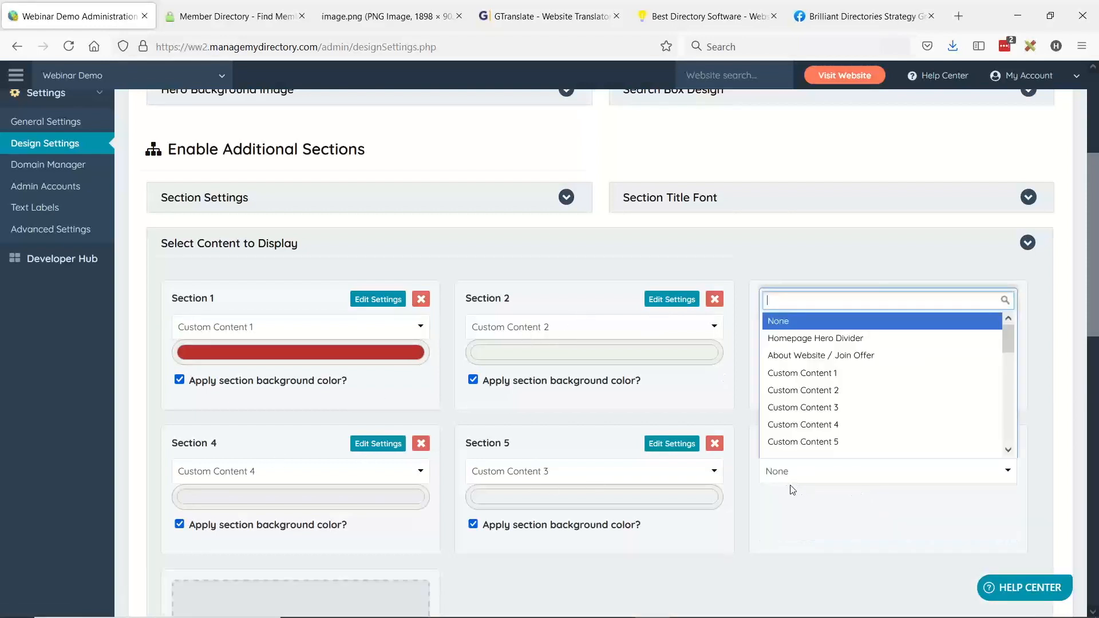
click(823, 436)
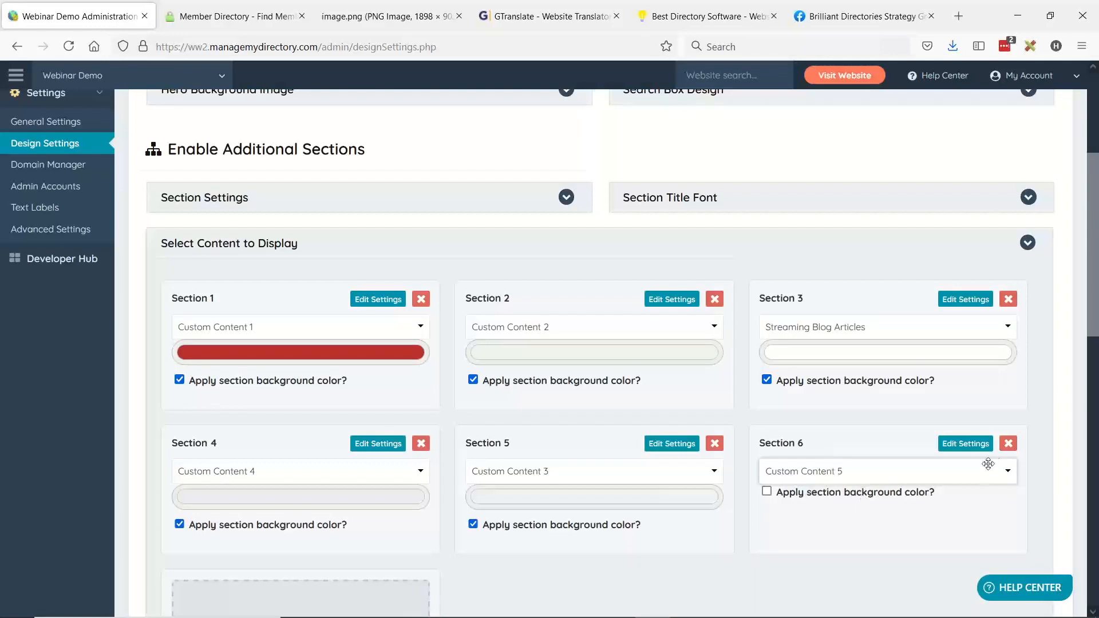
- Open Section 6's content for editing and insert the pre-made Text with Image Right element
click(966, 446)
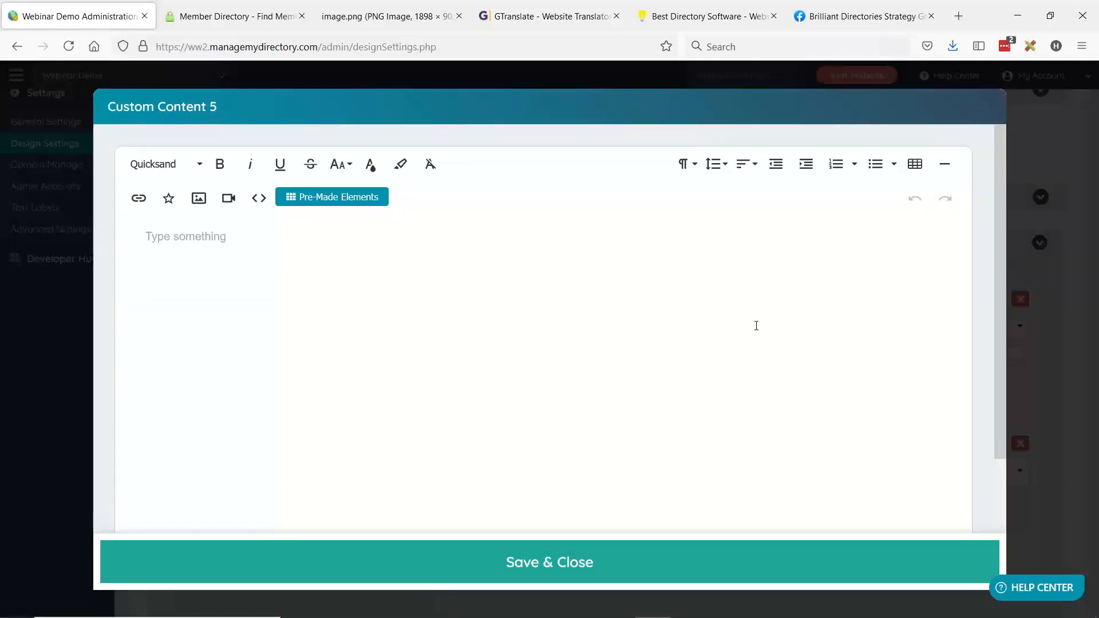
scroll(263, 265, down, 3)
scroll(338, 308, up, 3)
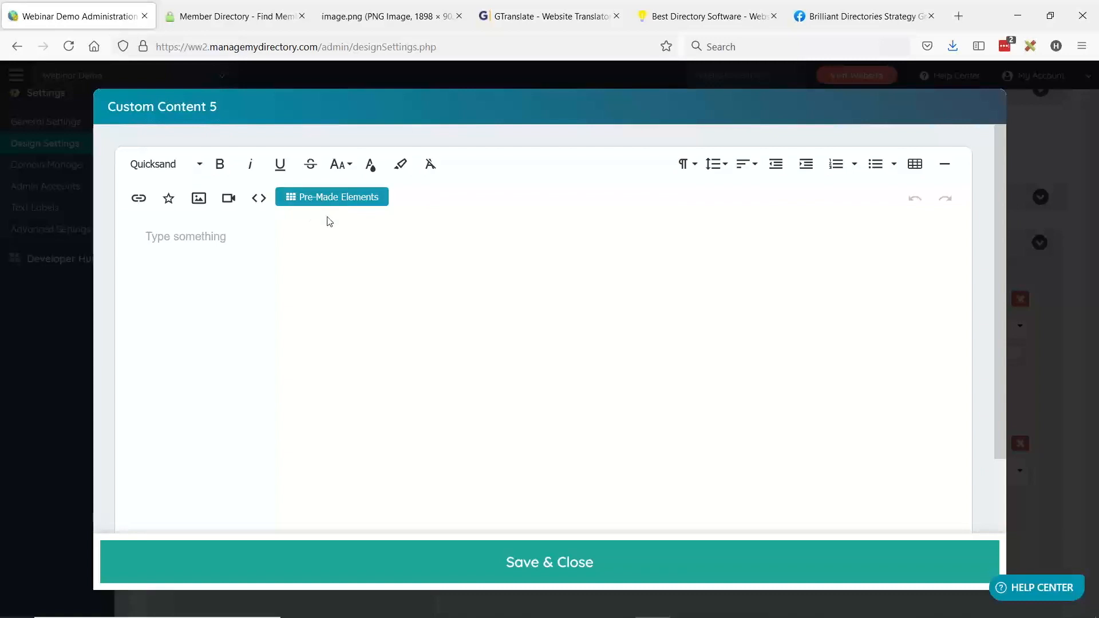
click(329, 201)
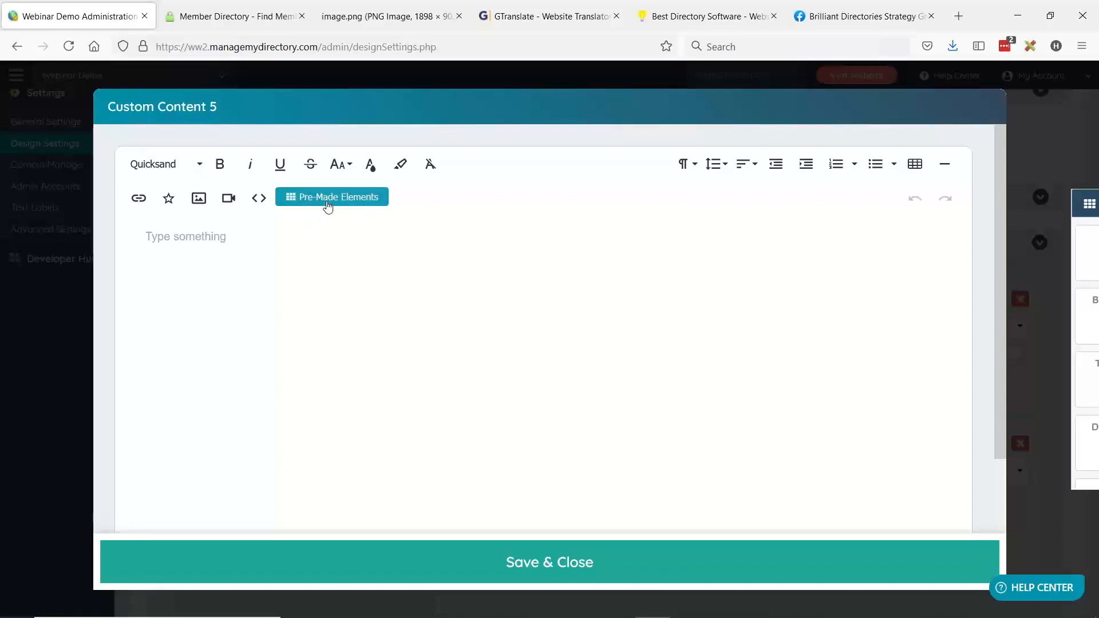
scroll(938, 275, down, 3)
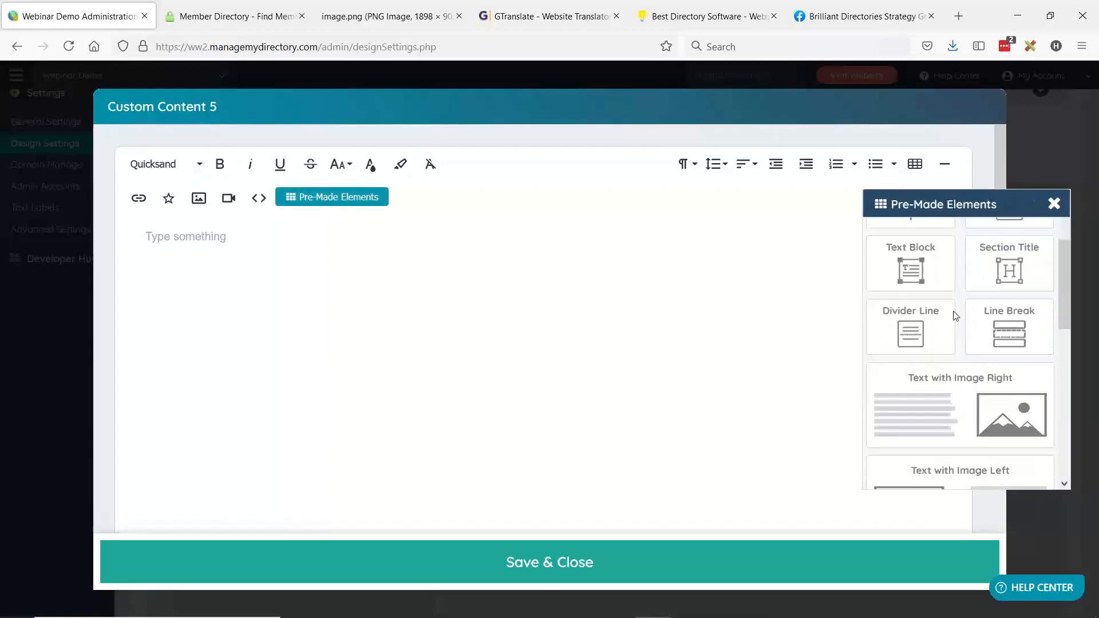
drag(950, 395, 700, 360)
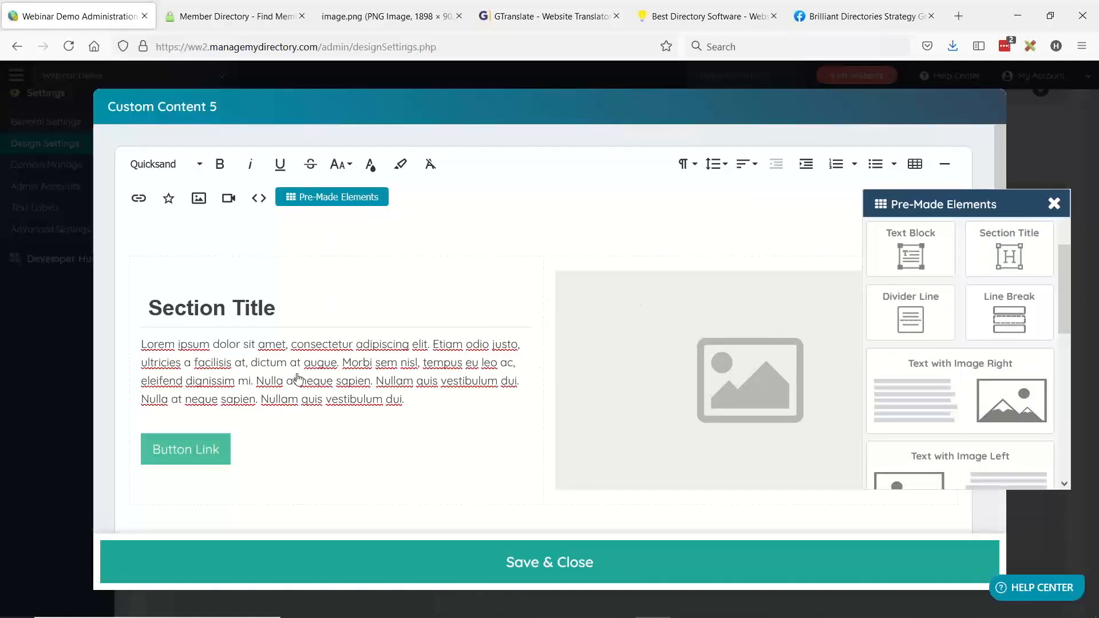
click(1055, 203)
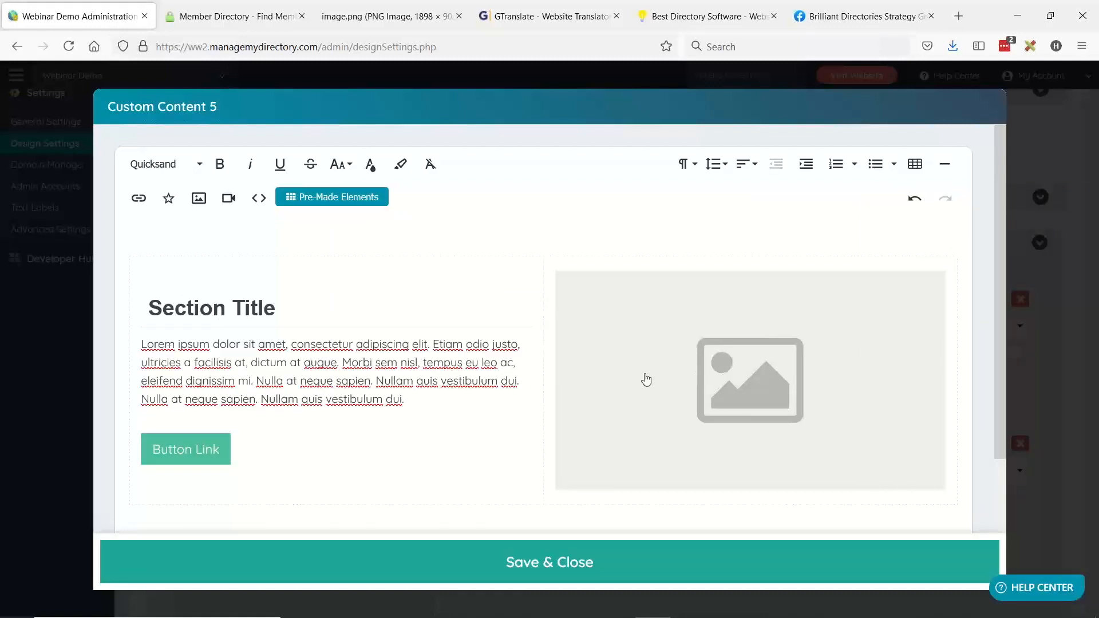
- Insert the pre-made 3 Column Feature List element above the text and image block
click(338, 199)
scroll(958, 382, down, 5)
drag(957, 382, 449, 223)
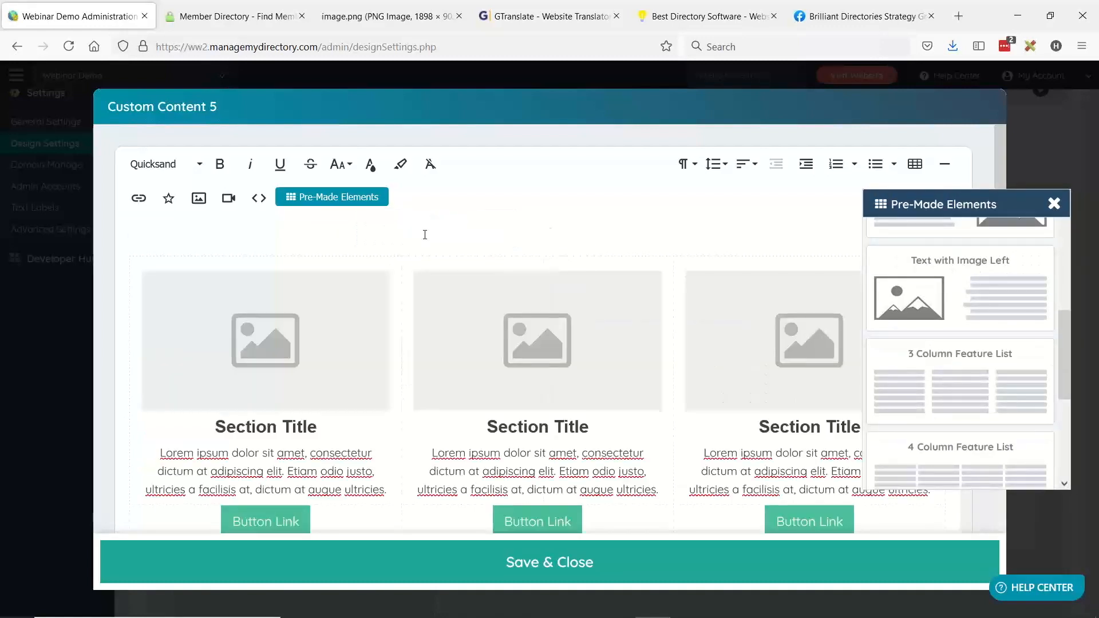
scroll(596, 331, down, 1)
click(1053, 201)
- Save and close the Custom Content 5 editor, and save the homepage design settings
scroll(473, 277, down, 2)
click(528, 560)
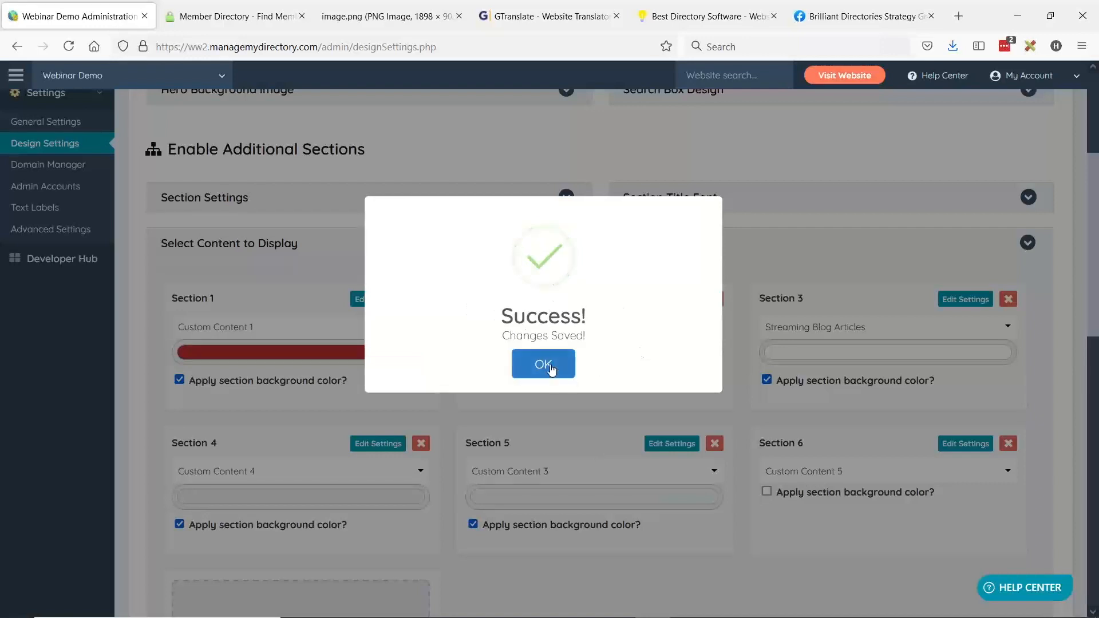
click(551, 369)
scroll(736, 339, up, 5)
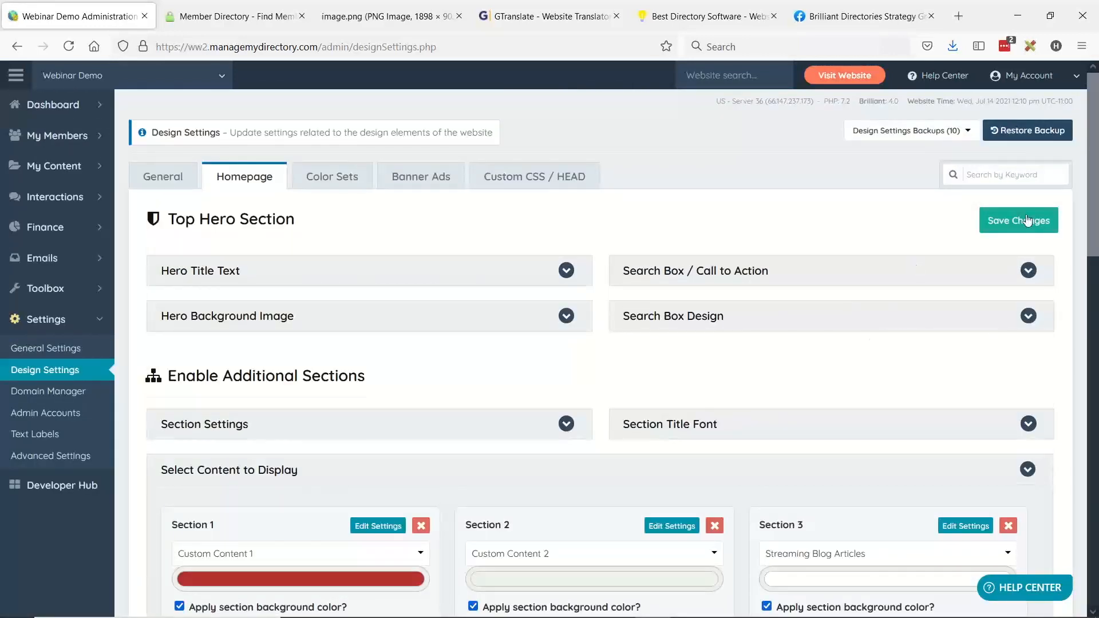
click(997, 212)
scroll(829, 412, down, 5)
- Reload the live membership site and examine the new homepage section above the footer, with its three-column list and text-with-image block
click(235, 16)
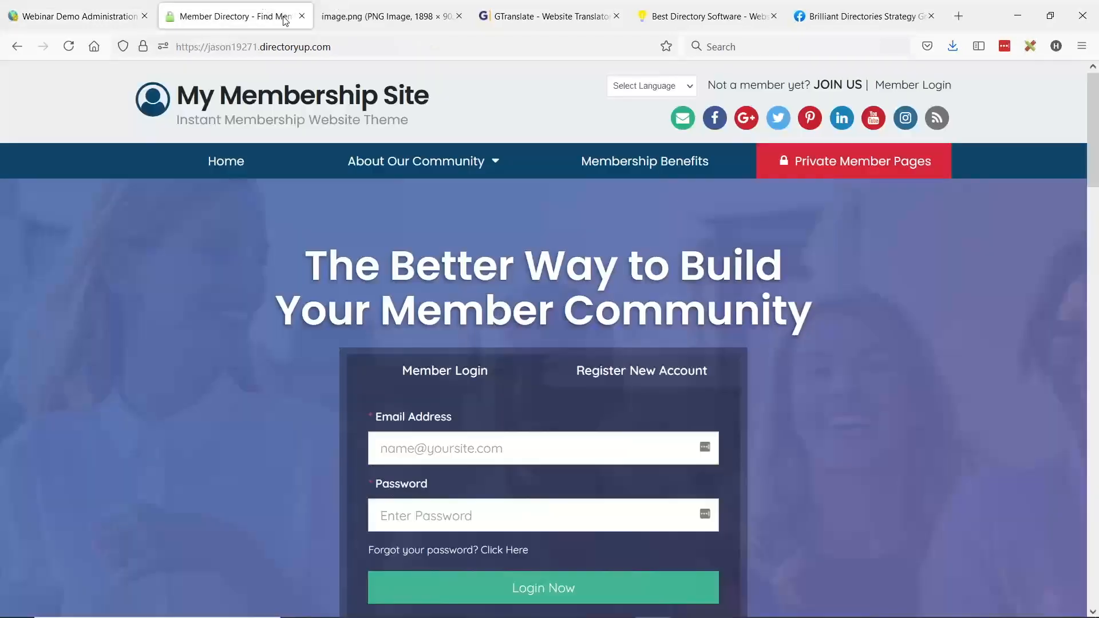
scroll(576, 375, down, 8)
scroll(576, 375, down, 15)
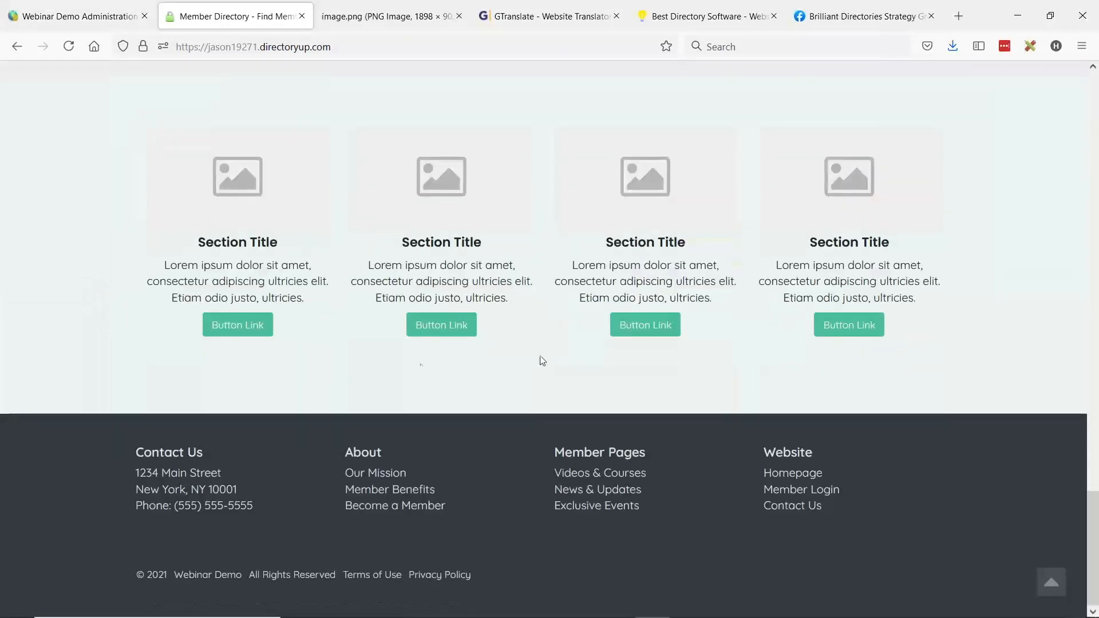
scroll(227, 399, up, 4)
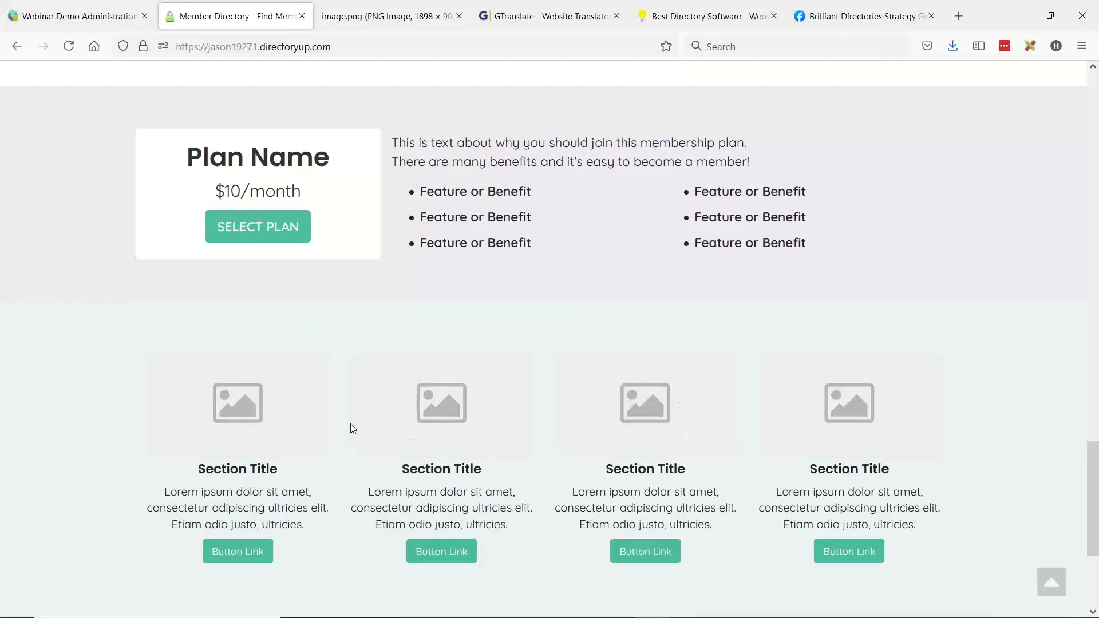
click(68, 46)
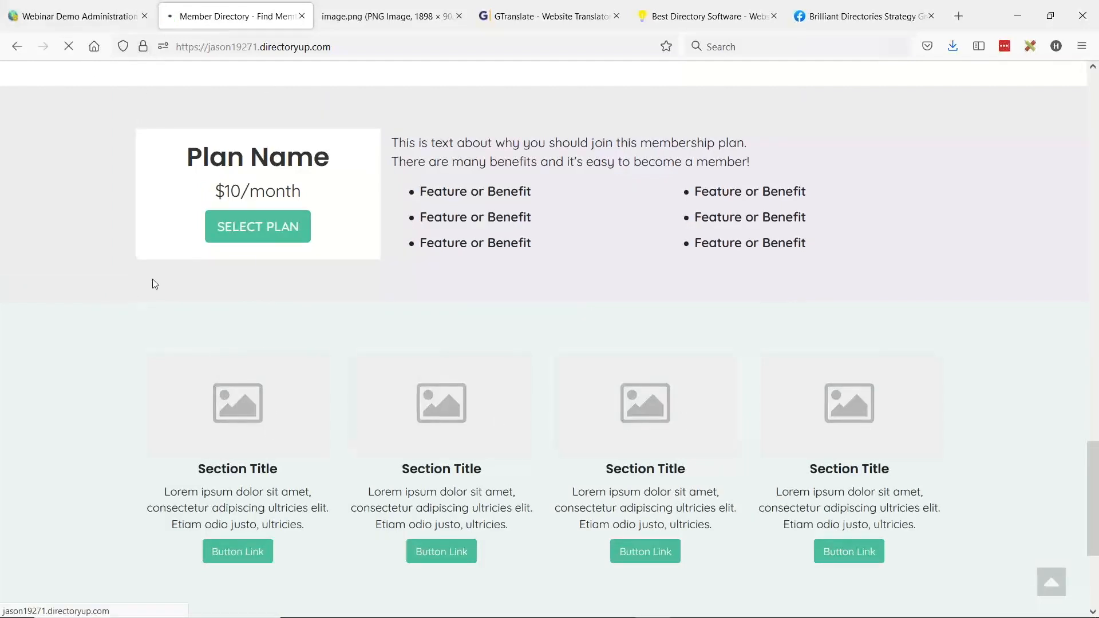
scroll(400, 253, down, 10)
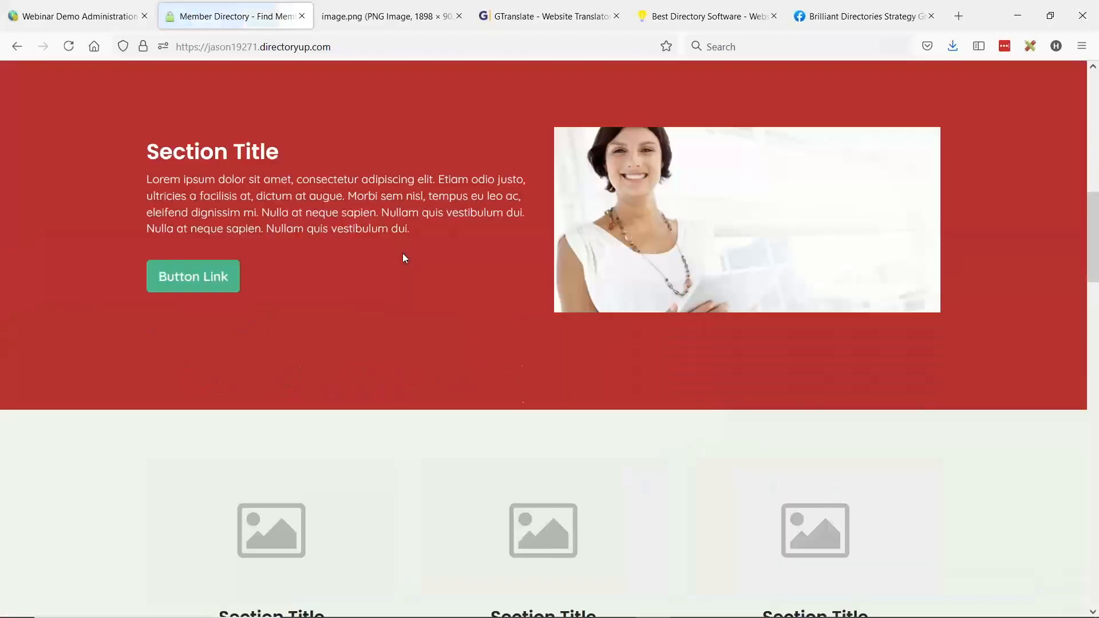
scroll(403, 259, down, 15)
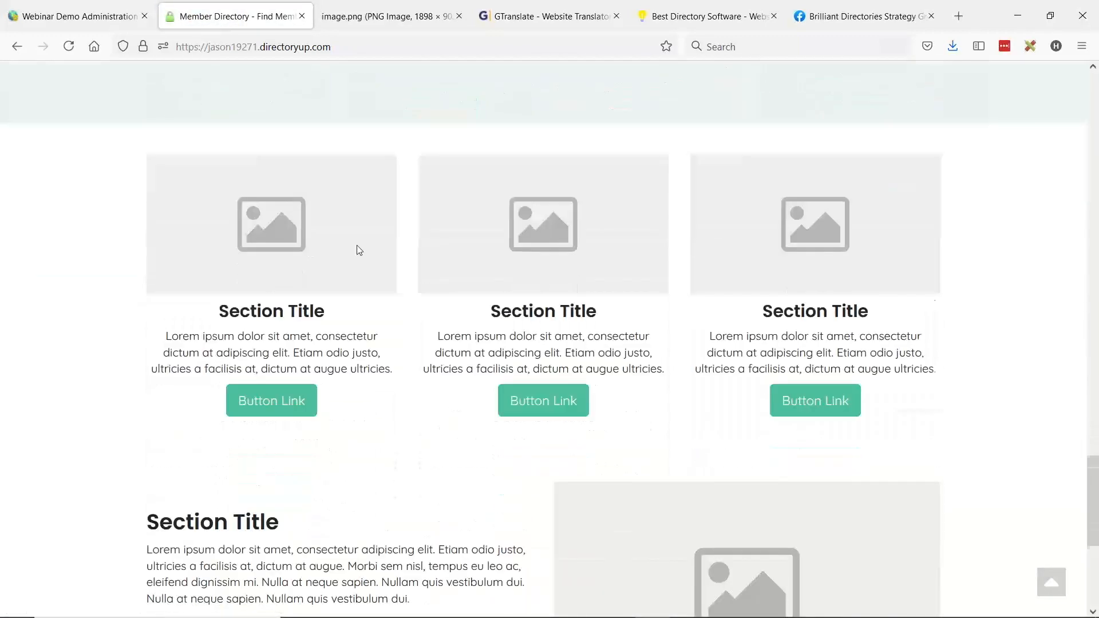
scroll(358, 248, down, 1)
drag(219, 238, 921, 286)
click(878, 351)
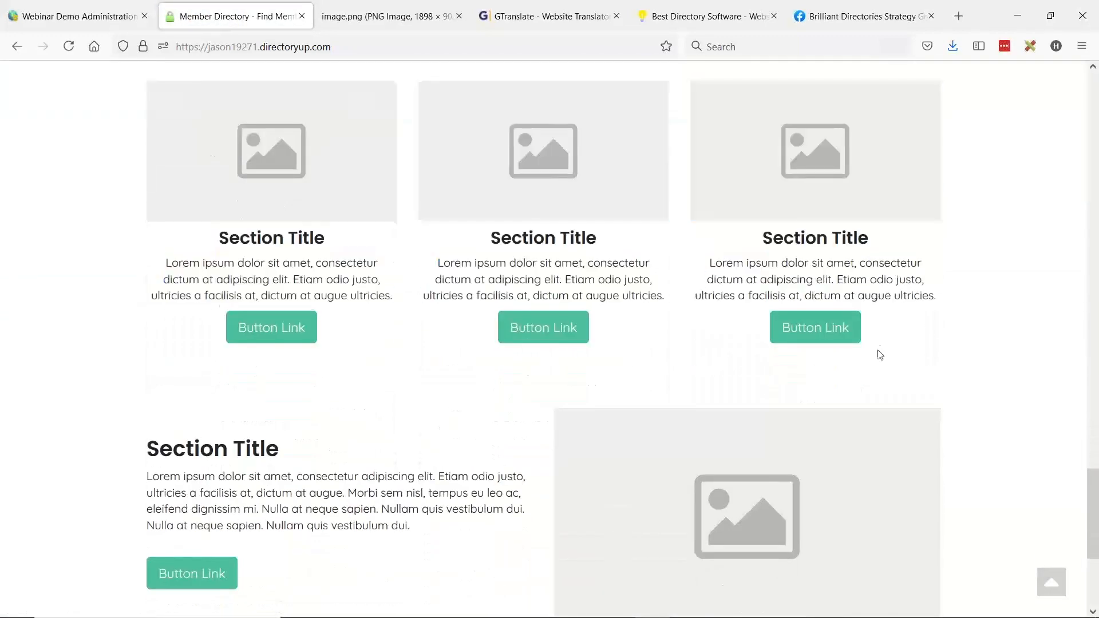
scroll(304, 321, down, 5)
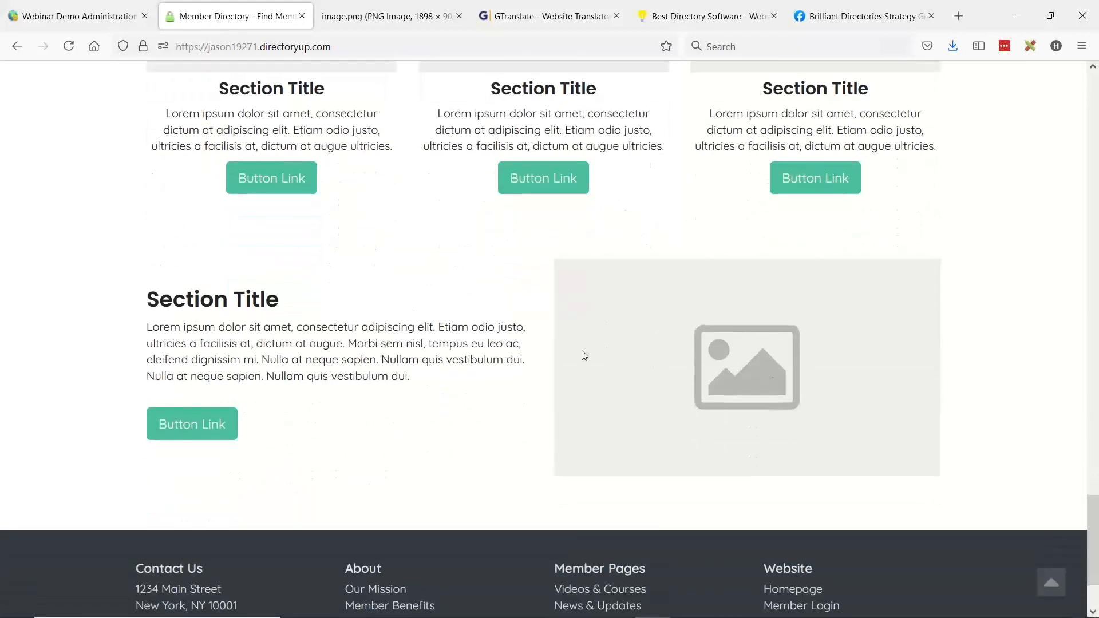
scroll(584, 356, up, 8)
- Review the content choices available for Section 1 in the homepage design settings, and switch to the BD Lab Updates slide
click(65, 10)
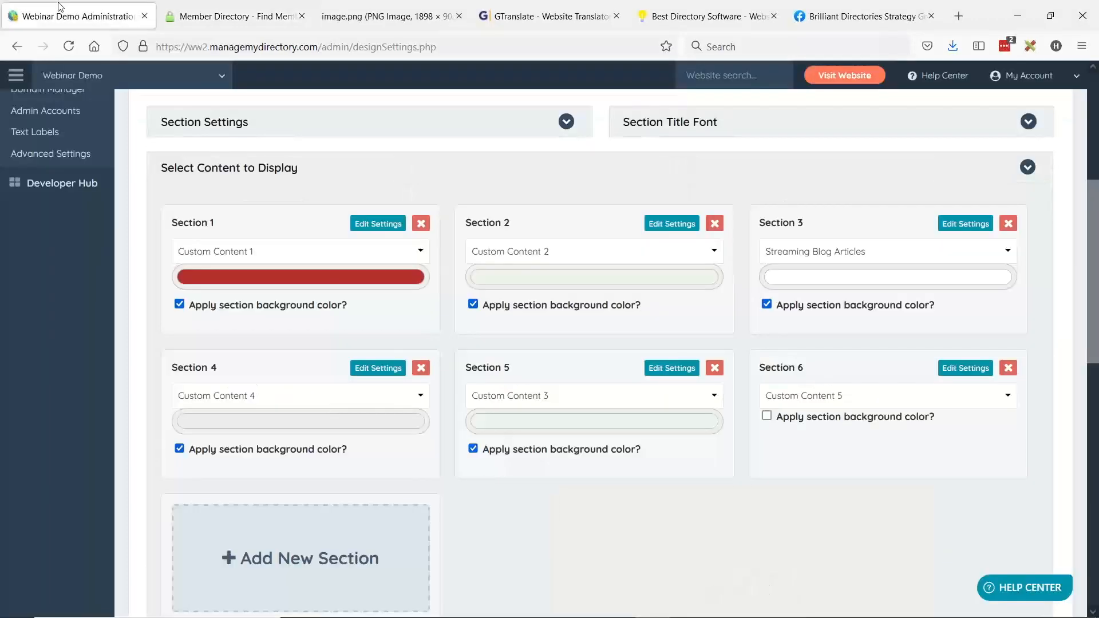
click(225, 252)
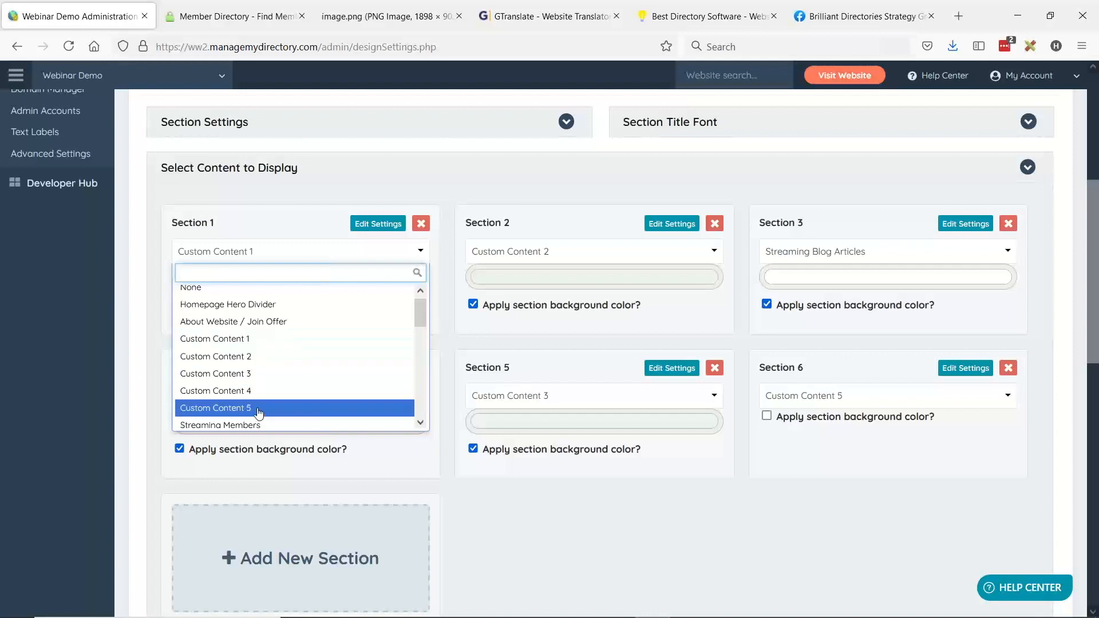
key(alt+Tab)
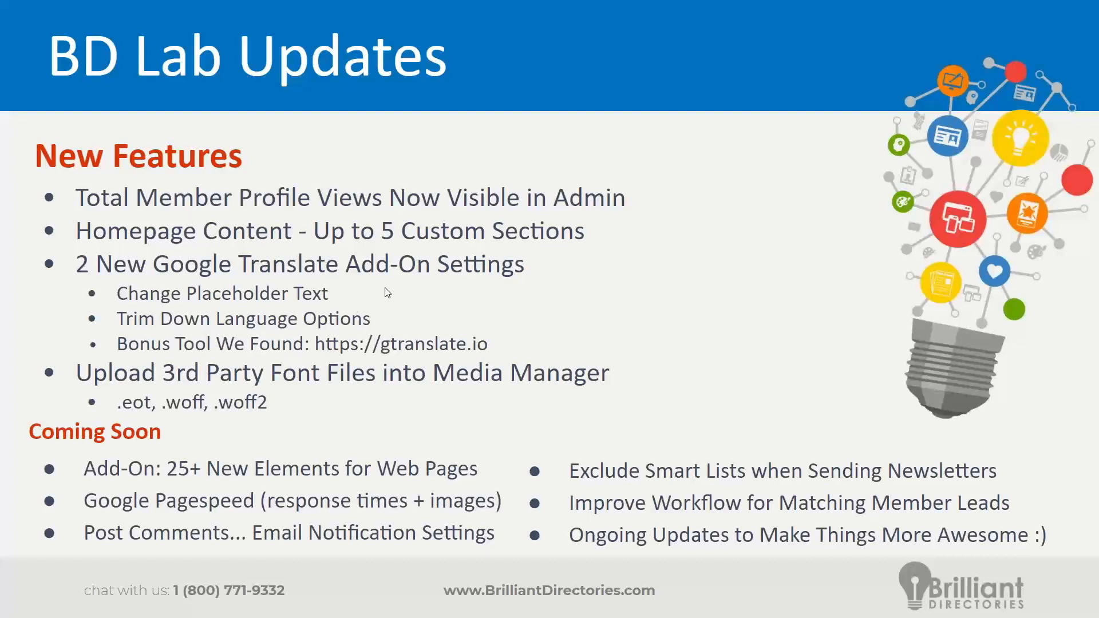
- Return to the live site's homepage and view the options of the language selector in its header
key(alt+Tab)
click(235, 16)
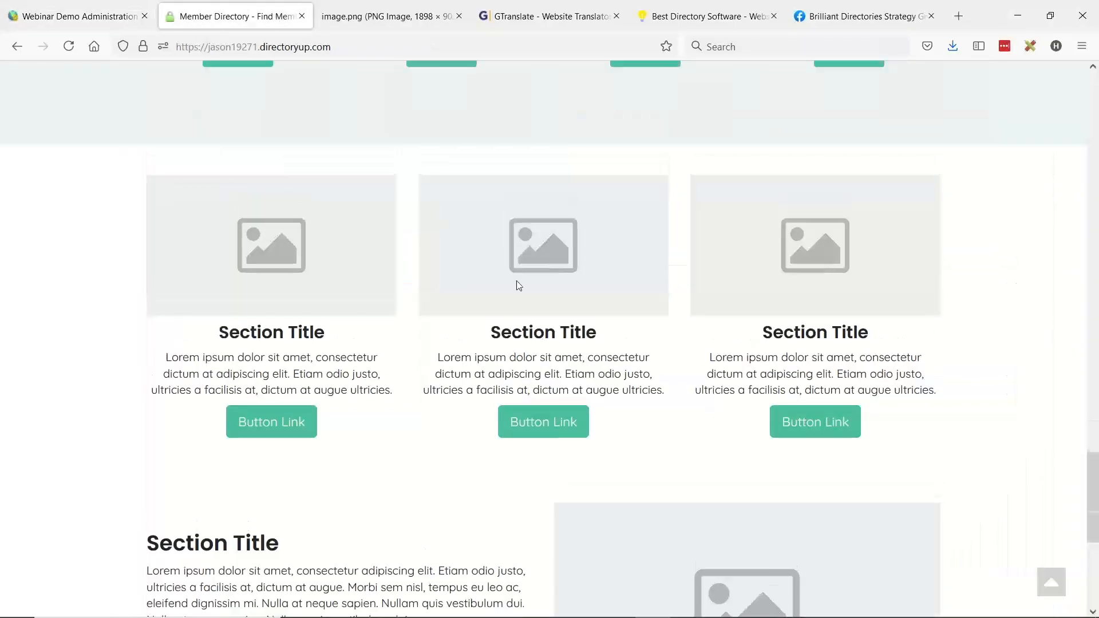
scroll(519, 285, up, 20)
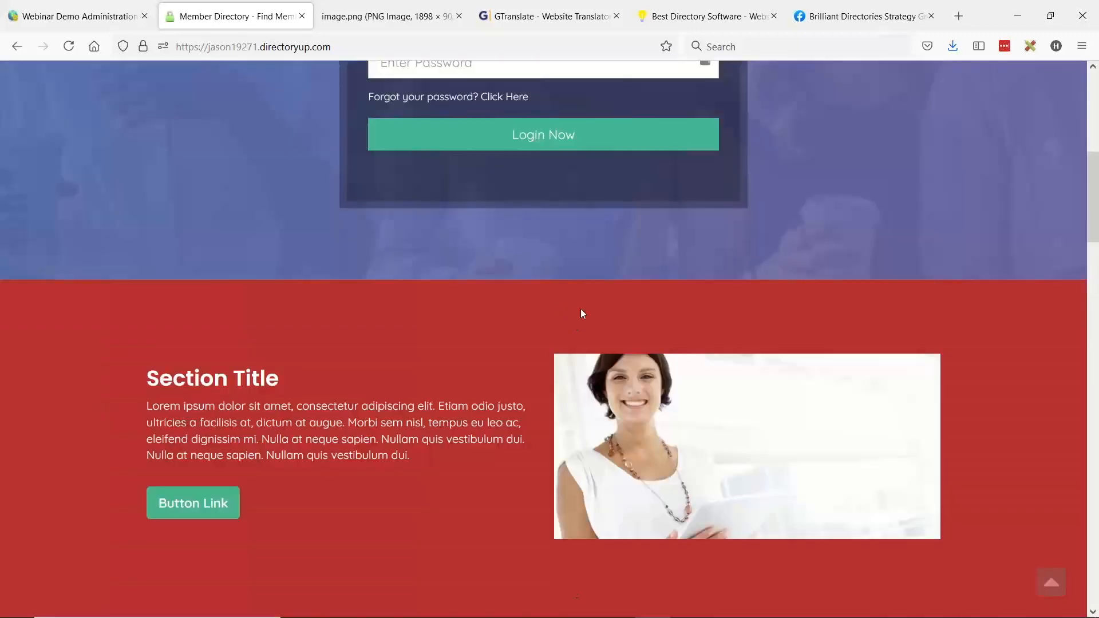
scroll(581, 308, up, 8)
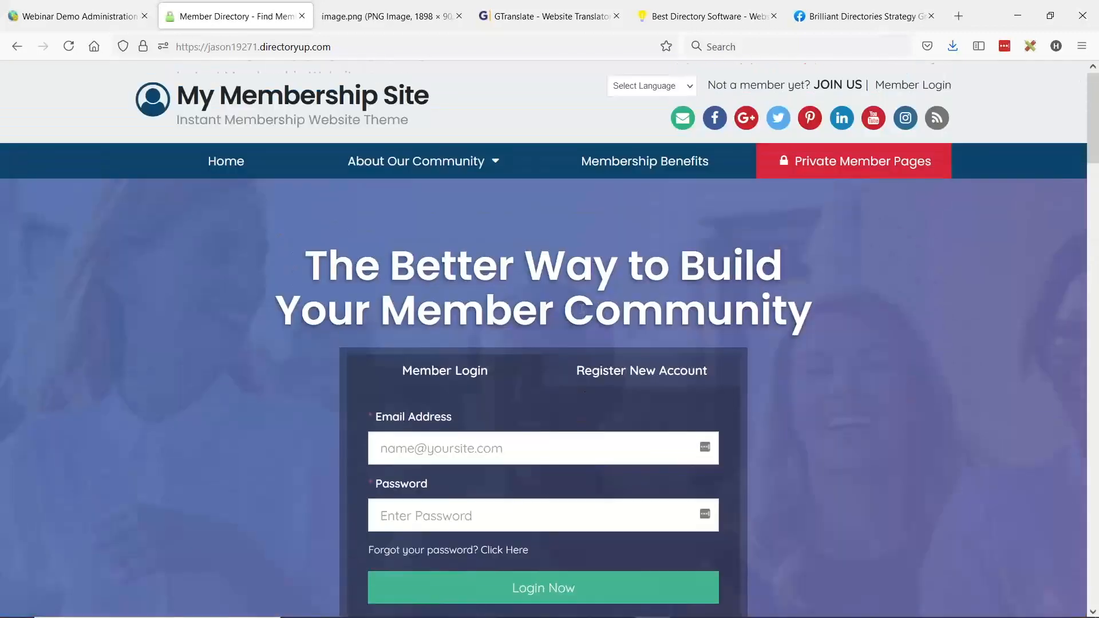
click(644, 92)
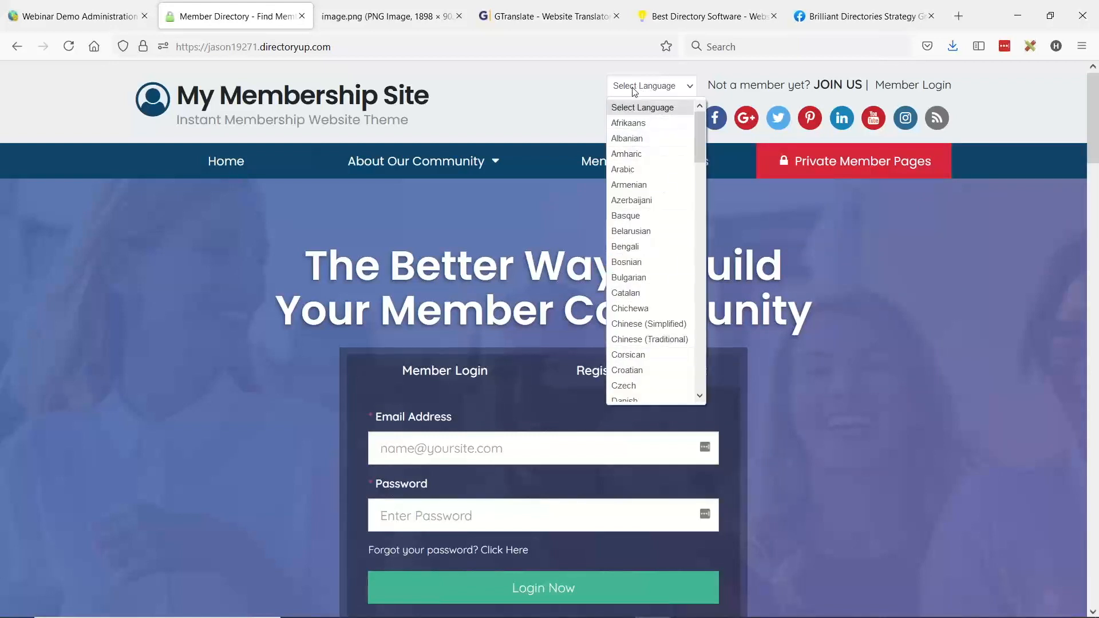
click(565, 124)
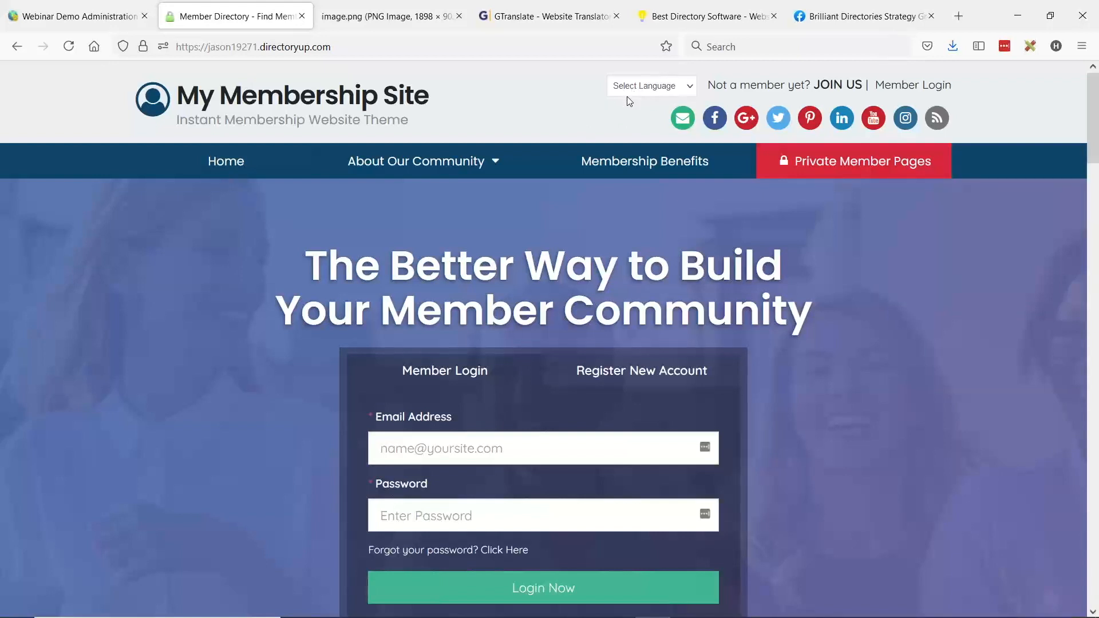
- Open the website's Text Labels settings and find the Google Translate placeholder label by searching for "google tran"
click(74, 16)
scroll(86, 344, up, 5)
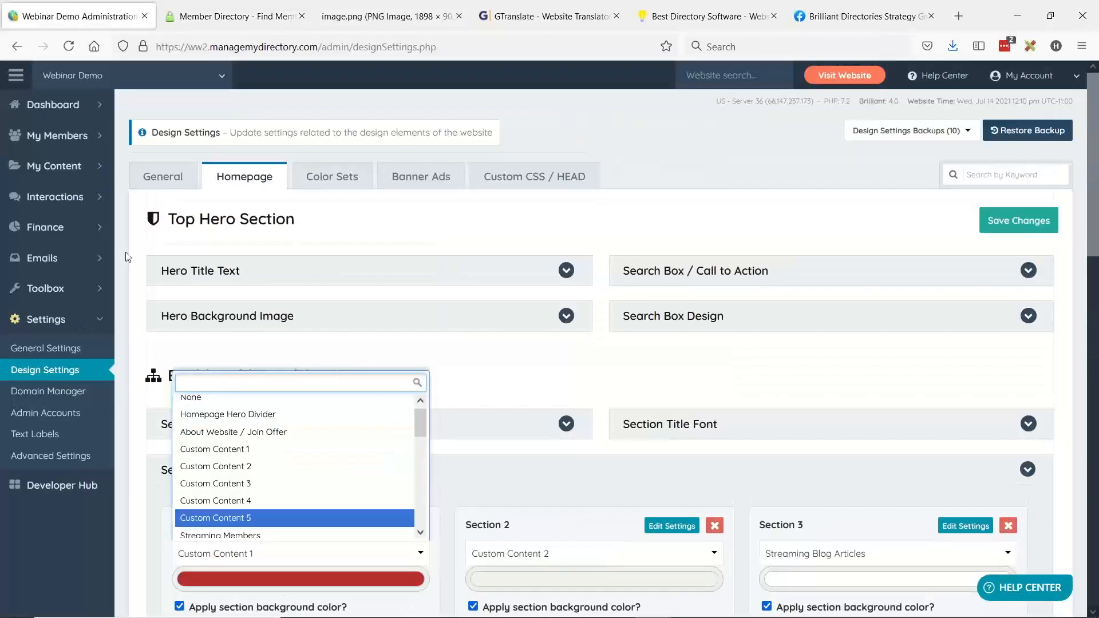
click(28, 438)
click(36, 439)
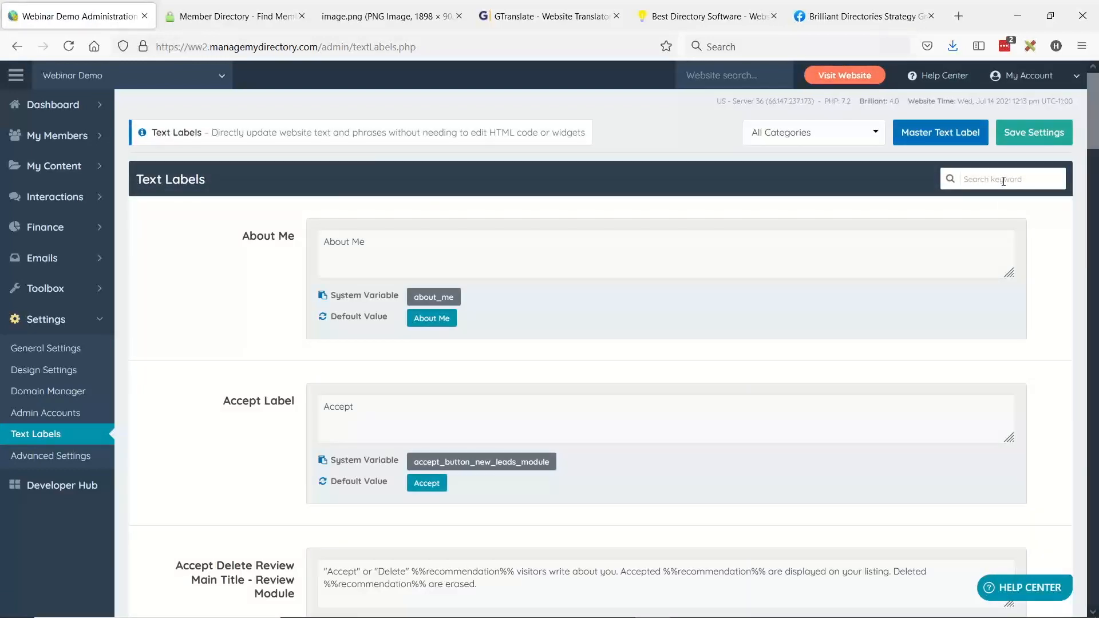
click(1002, 182)
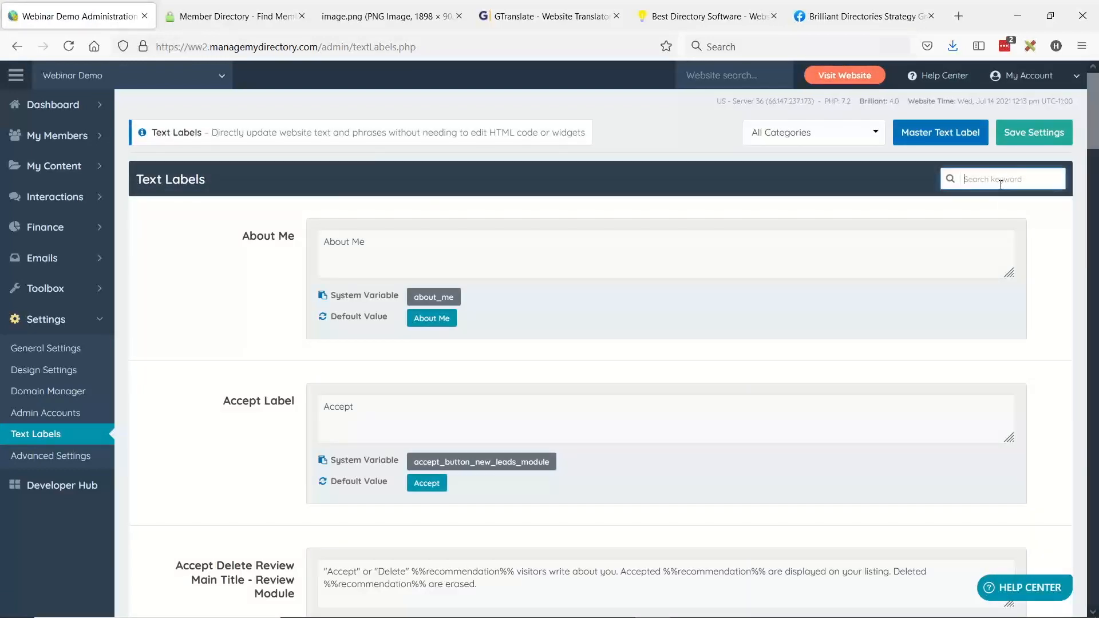
text(google tran)
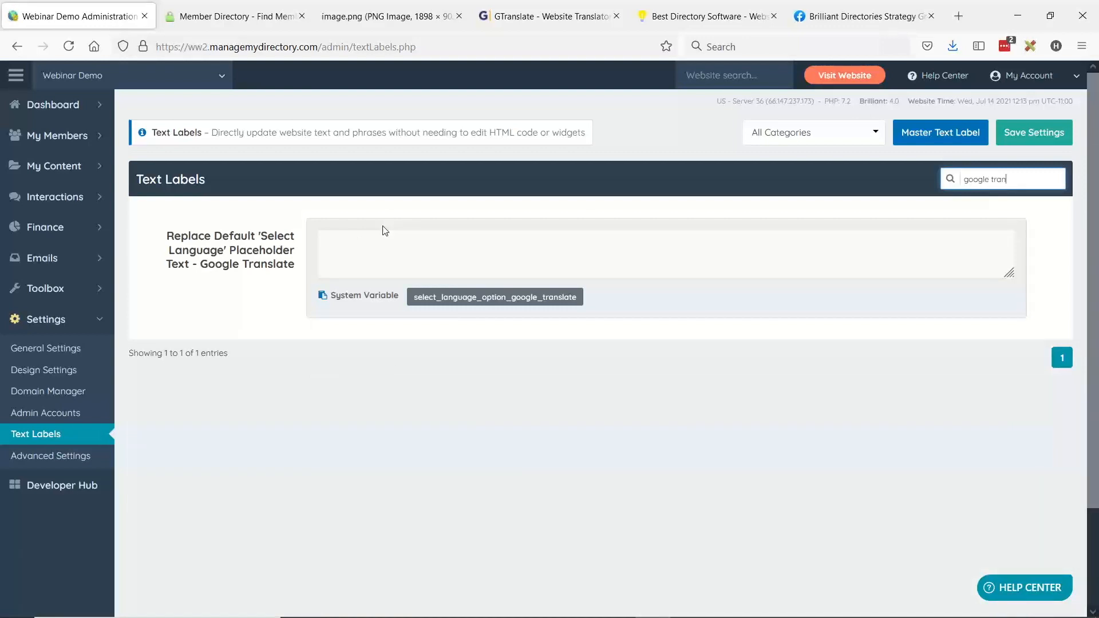
click(388, 247)
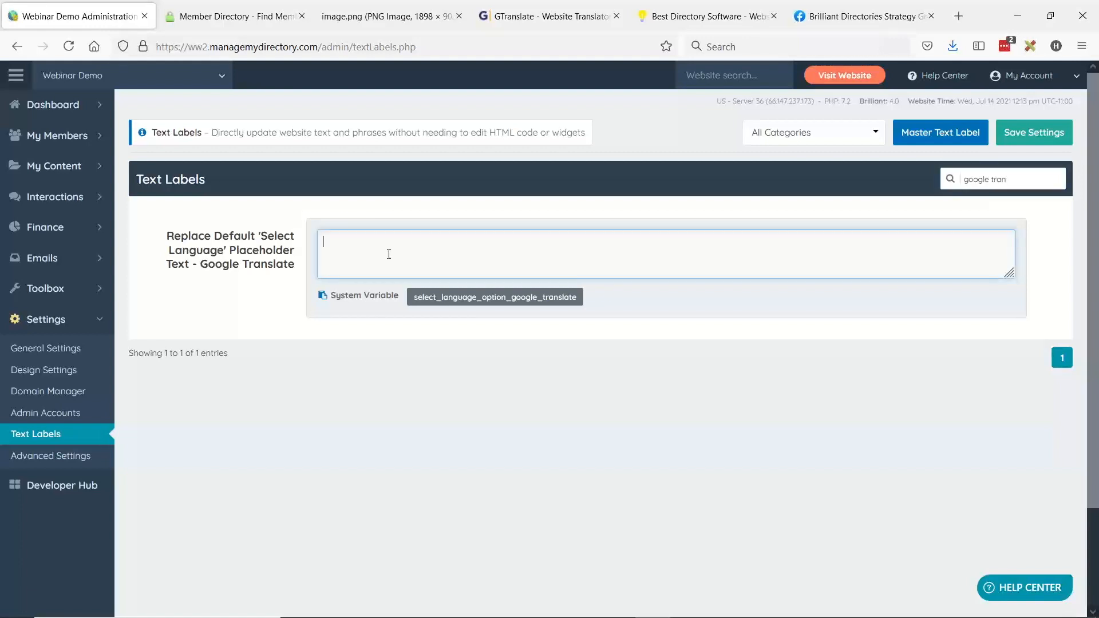
- Search the web for "google translate" in a new browser tab and enter "Select Language" as the text to translate
click(958, 16)
text(google )
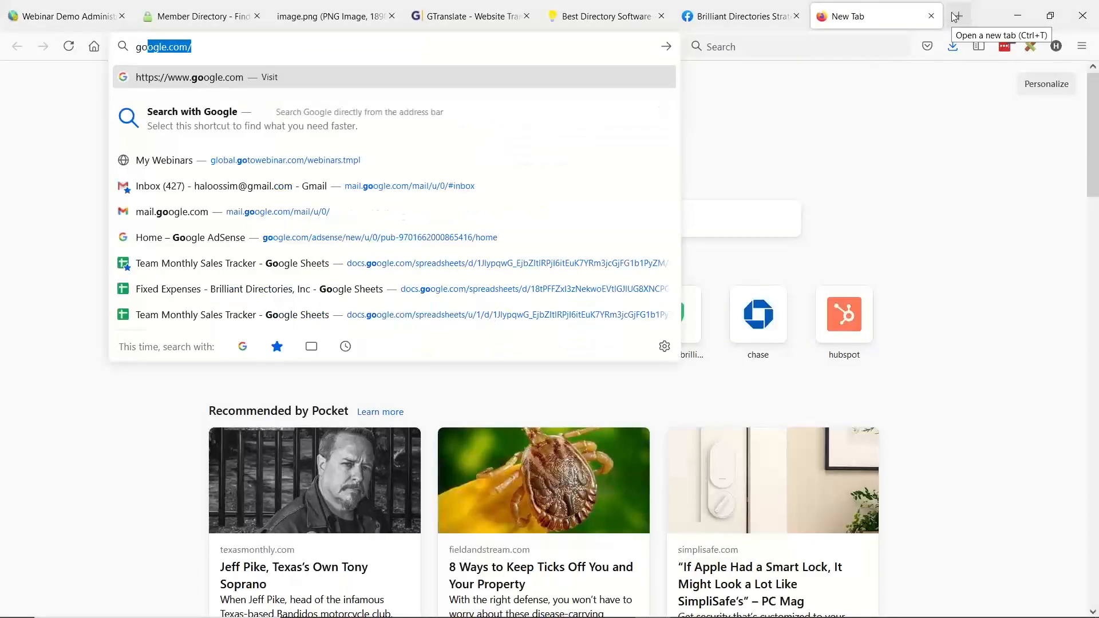
text(translate)
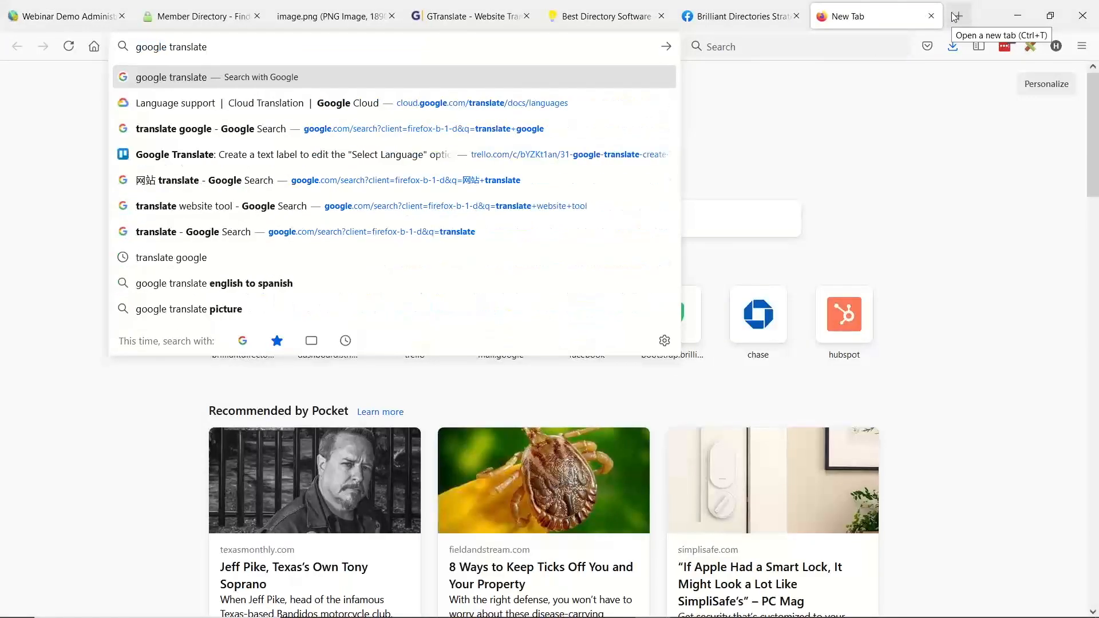
key(Return)
click(188, 290)
text(Select Language)
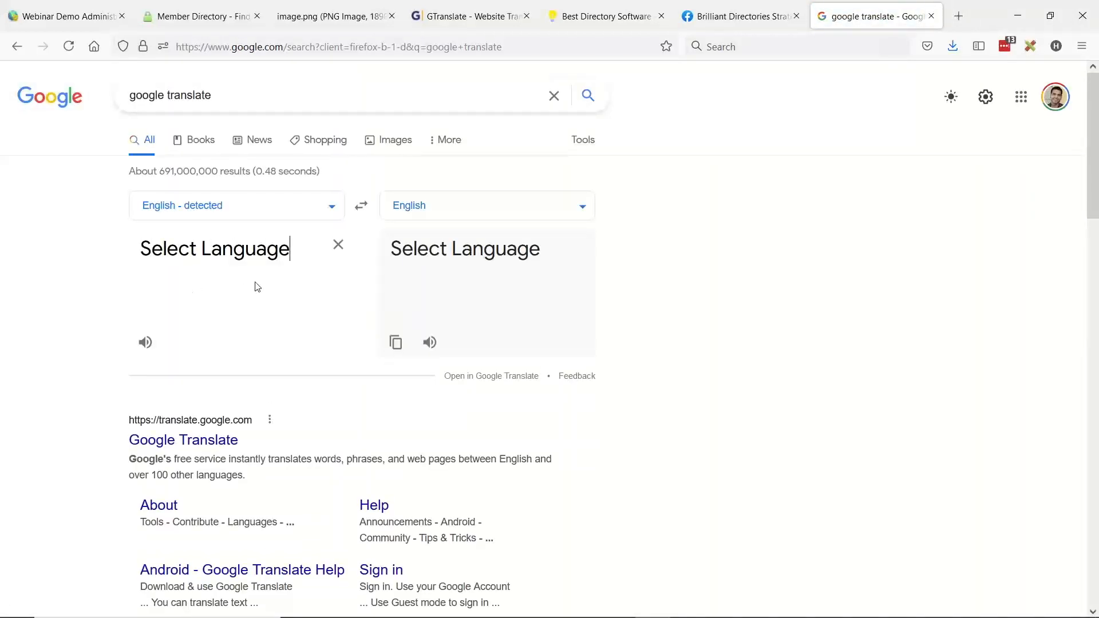
- Set the translation's target language to Chinese (Simplified) and copy the translated phrase
click(444, 202)
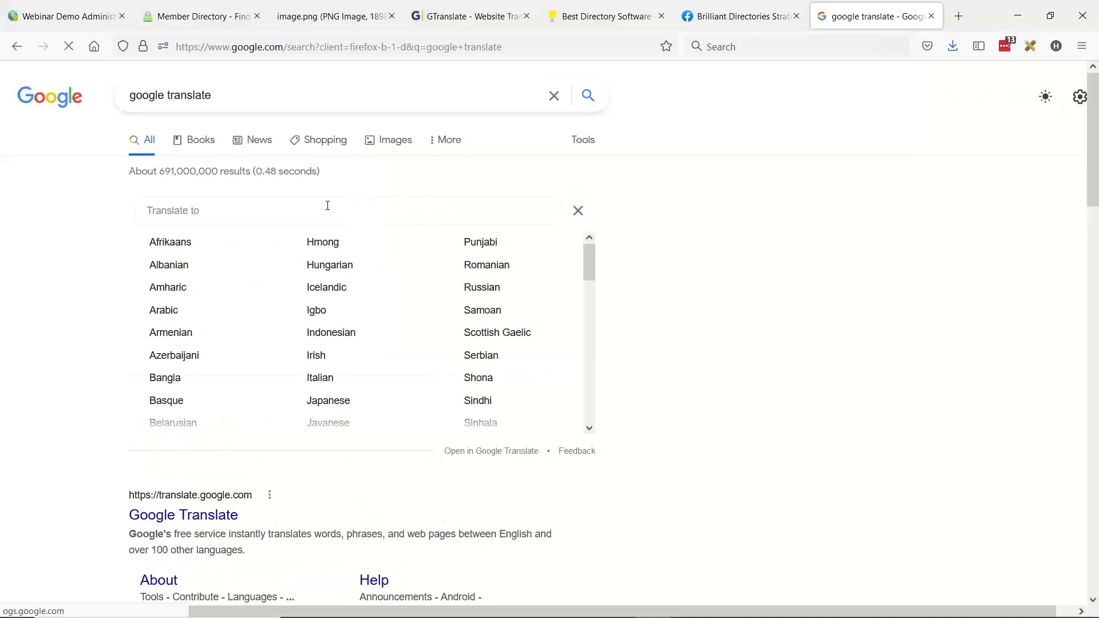
text(chinese)
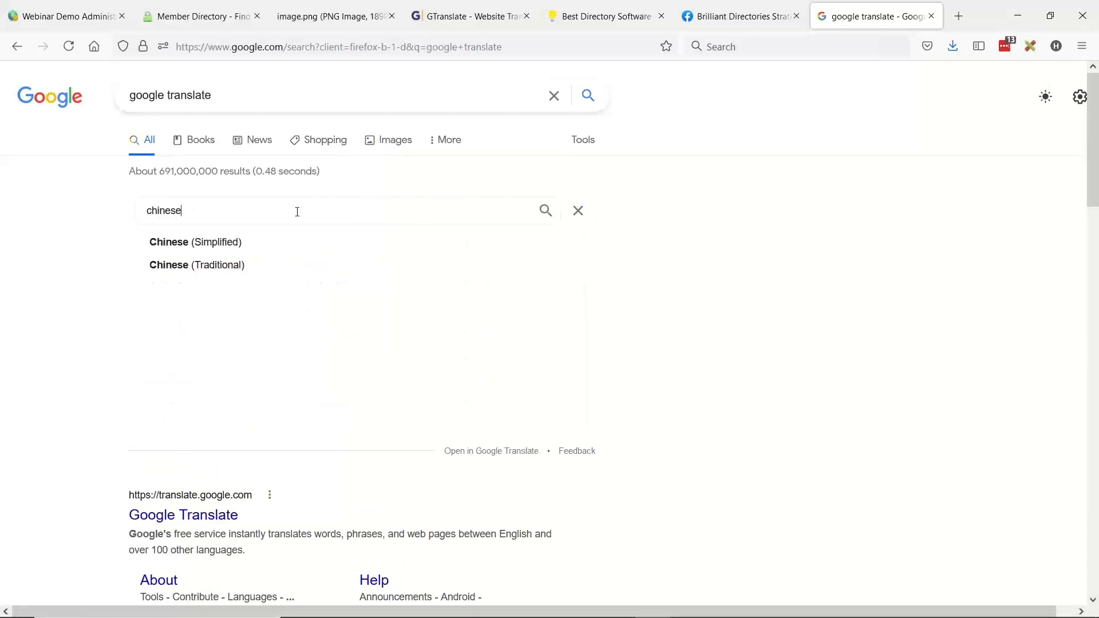
click(232, 242)
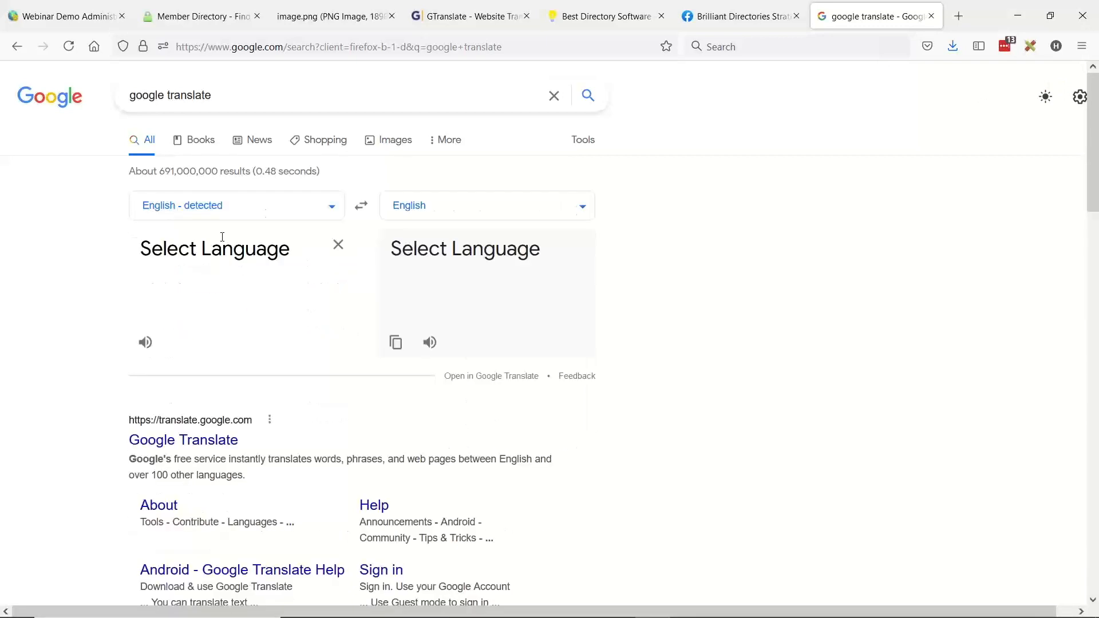
drag(467, 249, 378, 249)
key(ctrl+c)
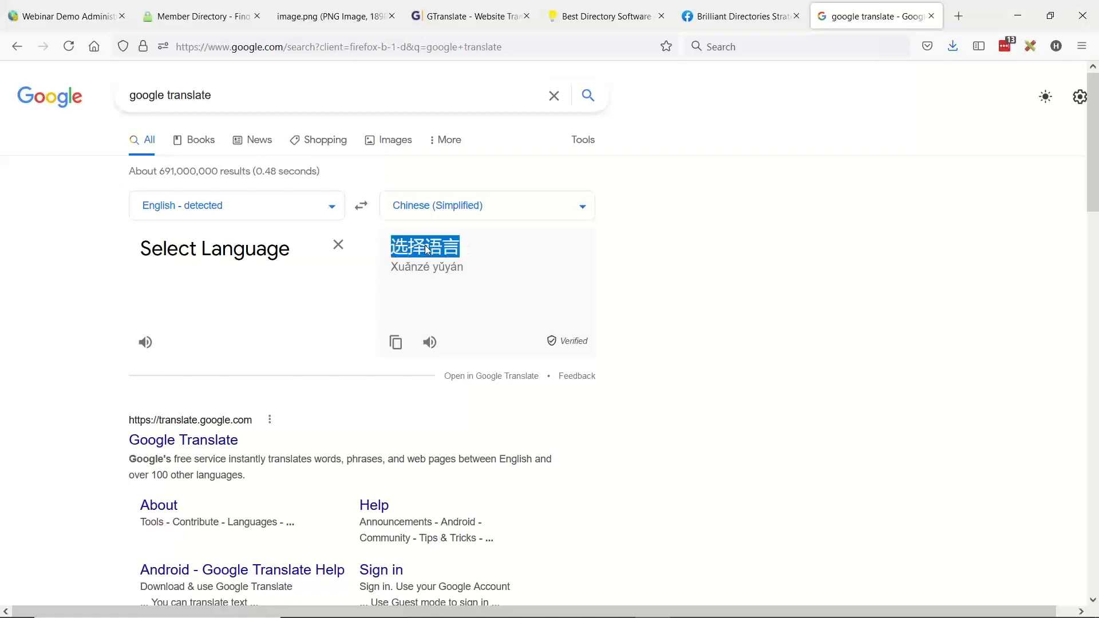
- Paste 选择语言 as the replacement for the default 'Select Language' placeholder text and save the text label settings
click(53, 20)
key(ctrl+v)
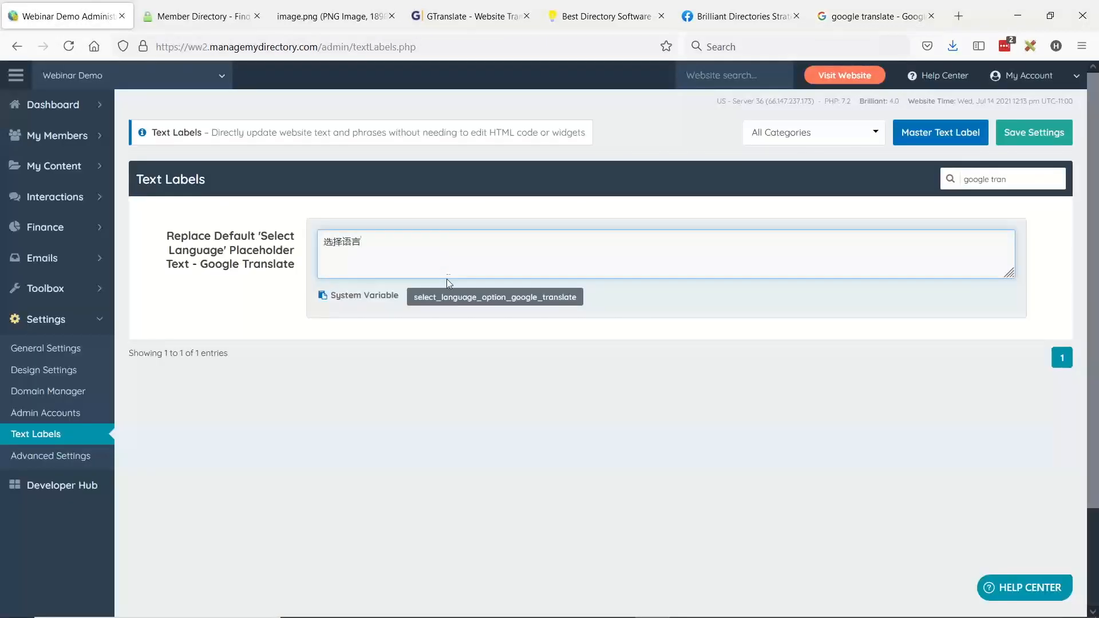
click(1032, 135)
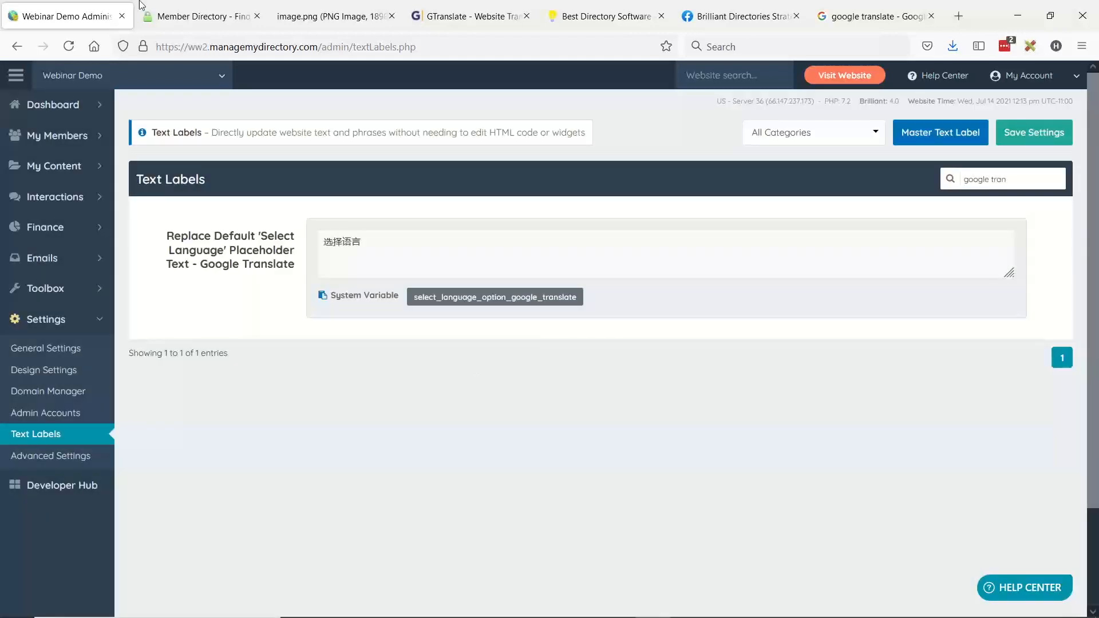
- Reload the live site and examine the language selector's placeholder and its full list of languages
click(143, 8)
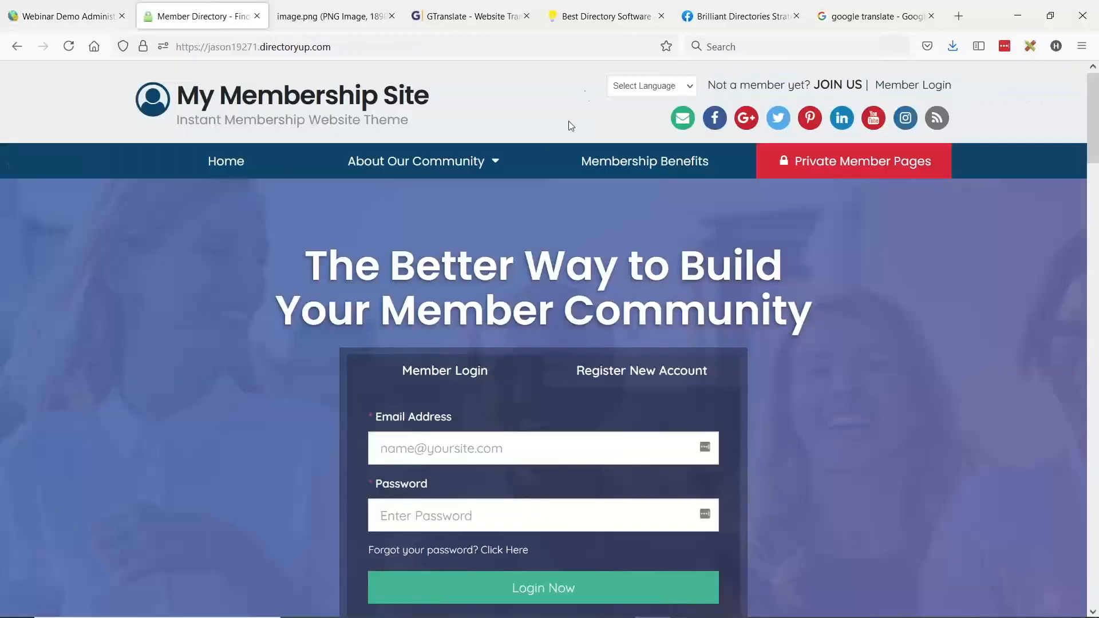
key(F5)
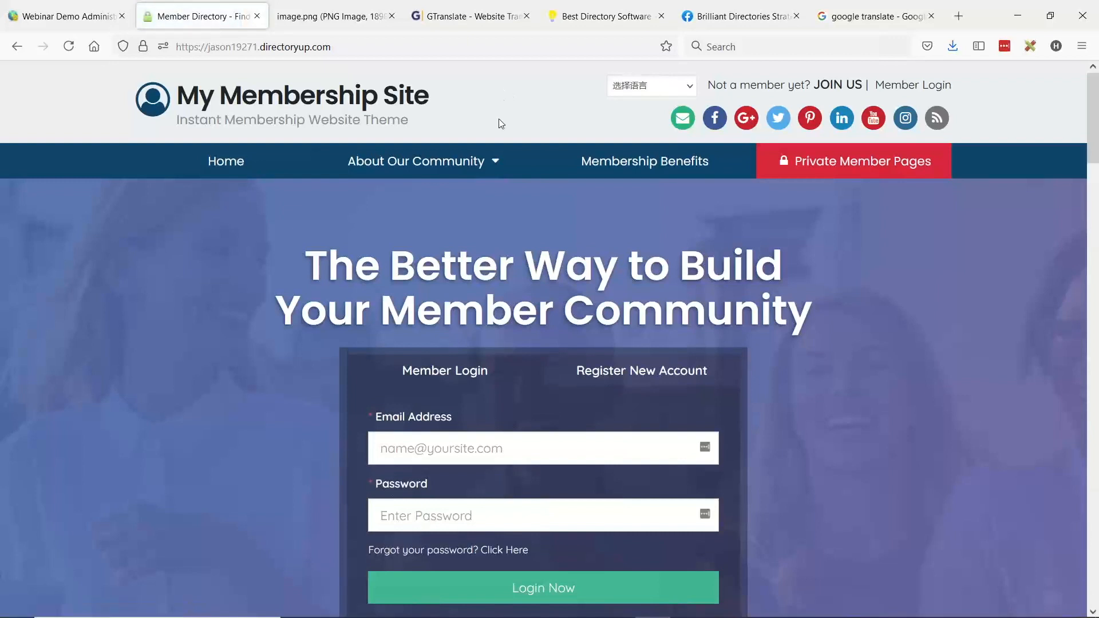
click(640, 93)
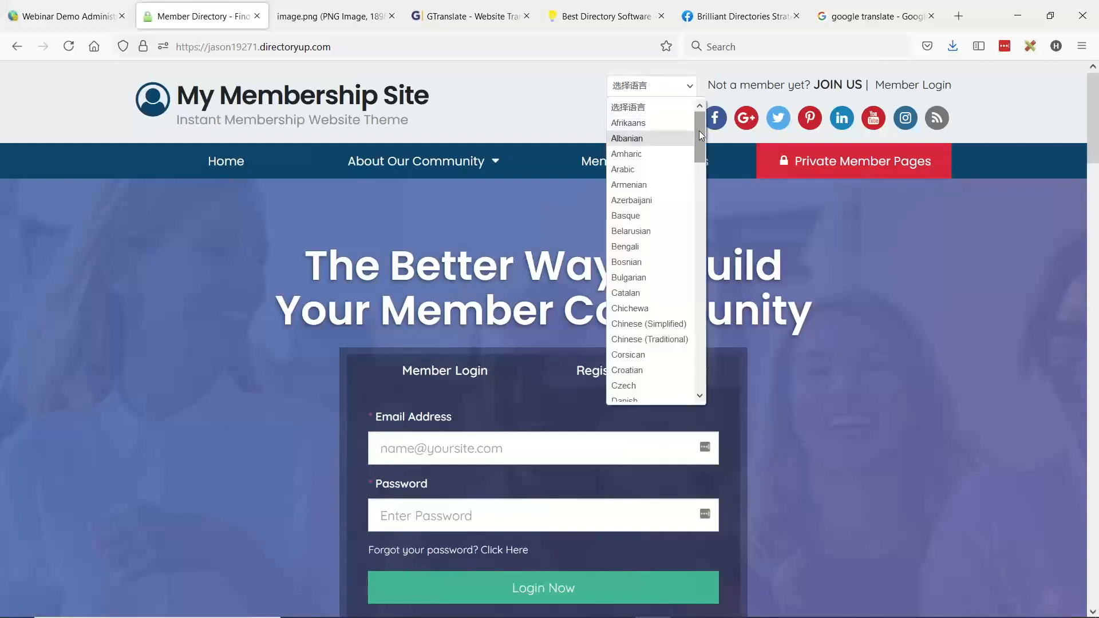
drag(702, 133, 684, 378)
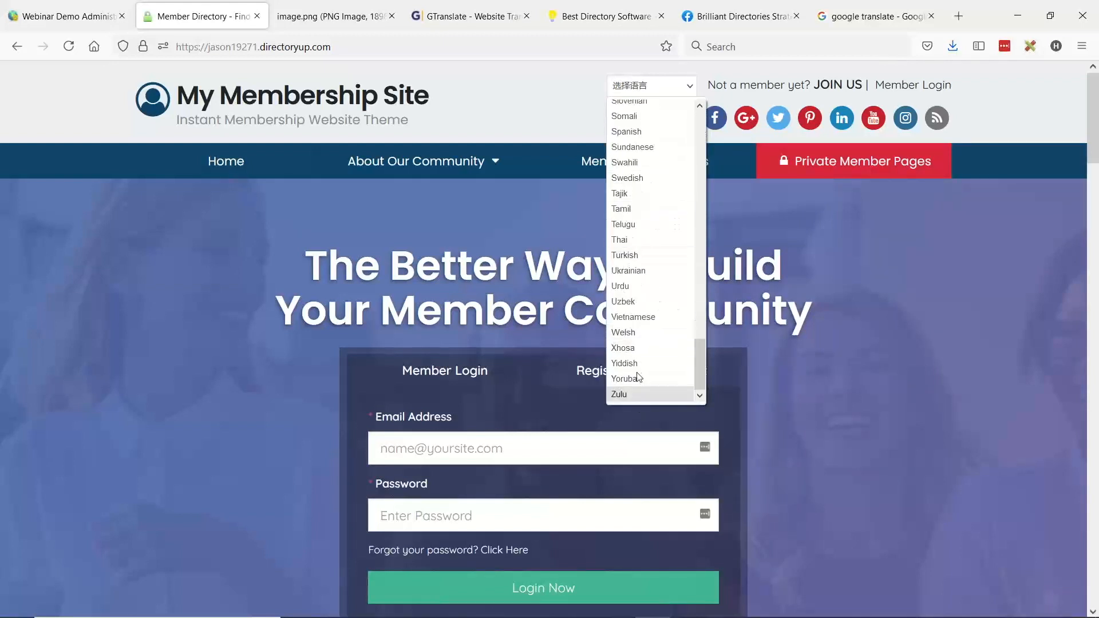
drag(696, 349, 693, 117)
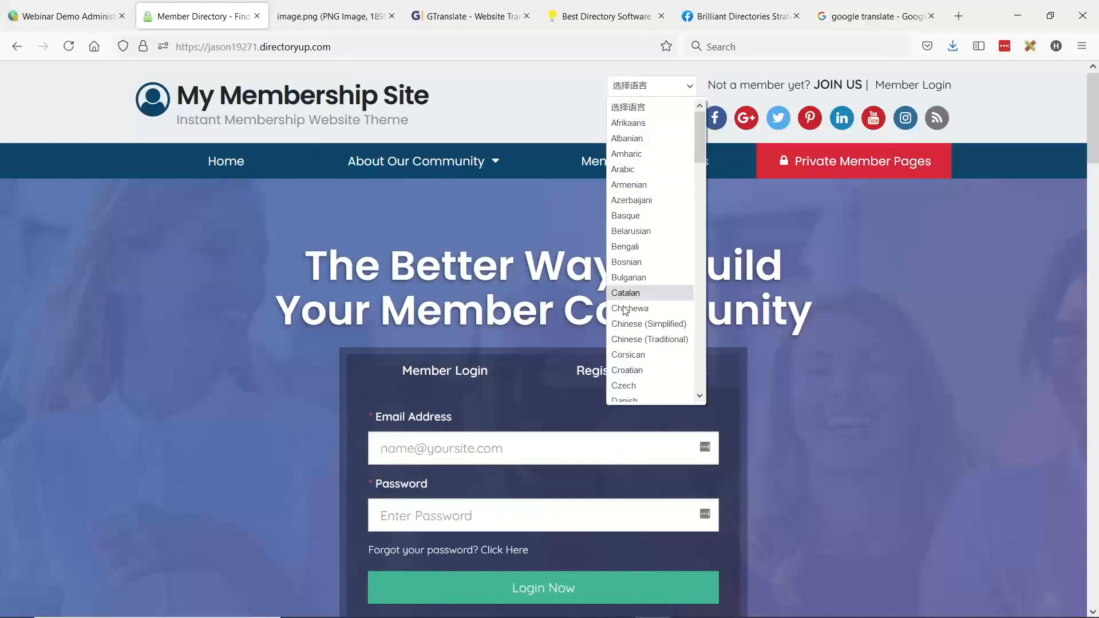
- Clear the custom replacement for the default 'Select Language' placeholder in the admin text labels and save the settings
click(151, 170)
click(86, 13)
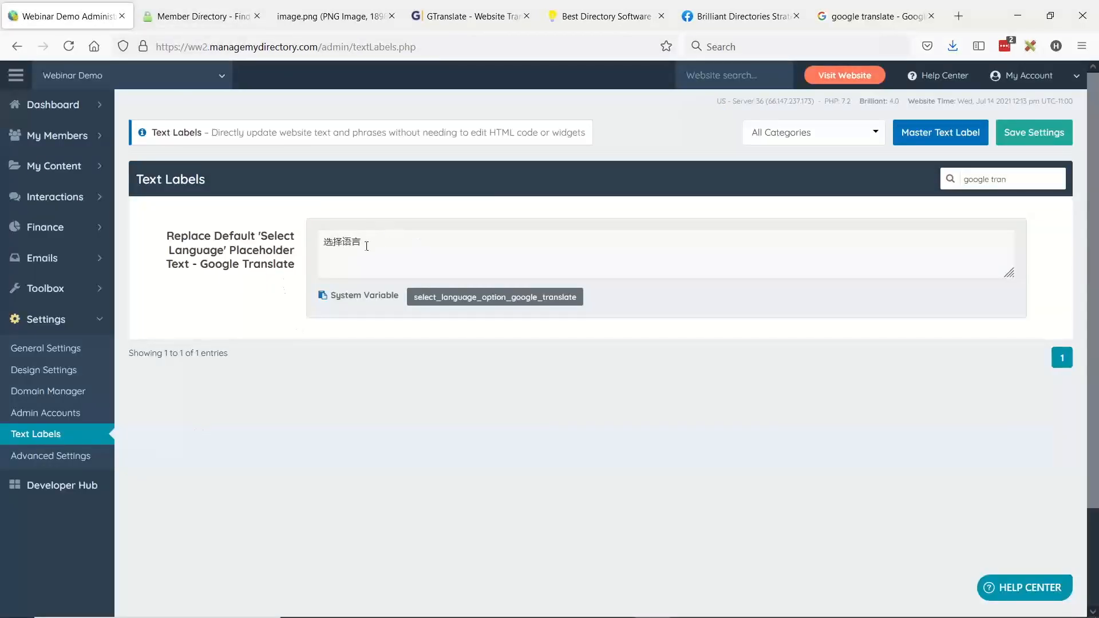
drag(364, 243, 258, 243)
key(BackSpace)
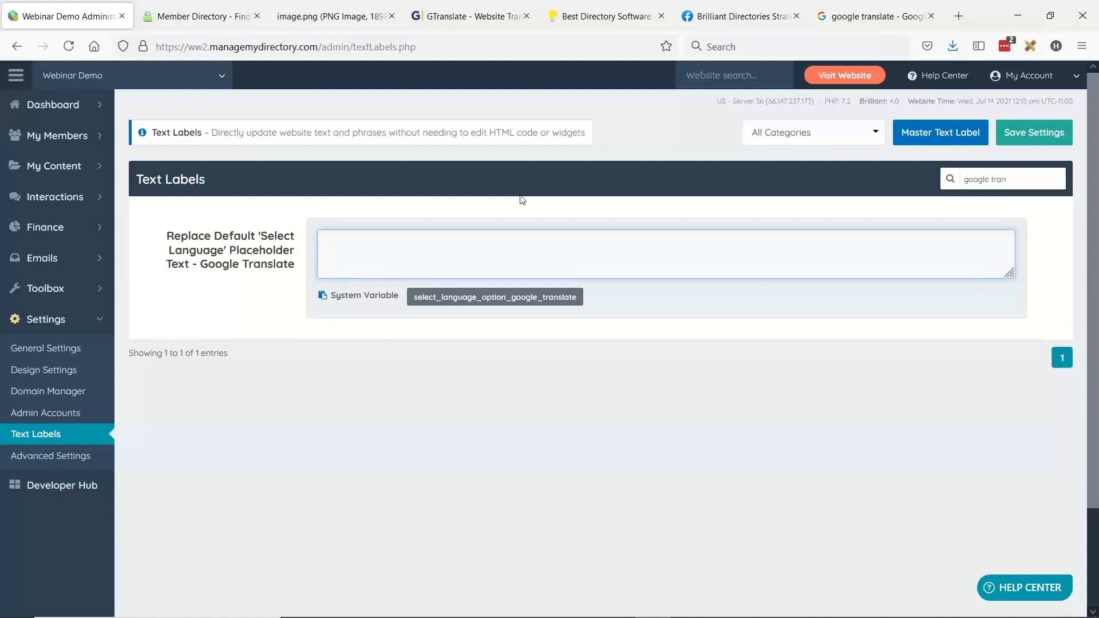
click(1020, 142)
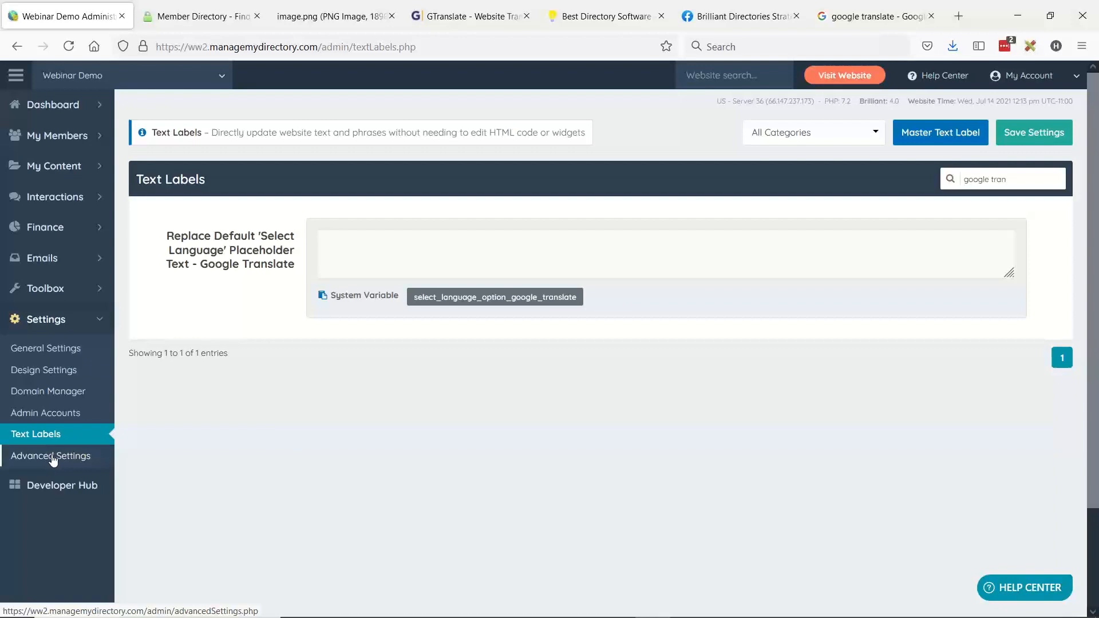
- Open the website's advanced settings and search them for "google trans"
click(54, 458)
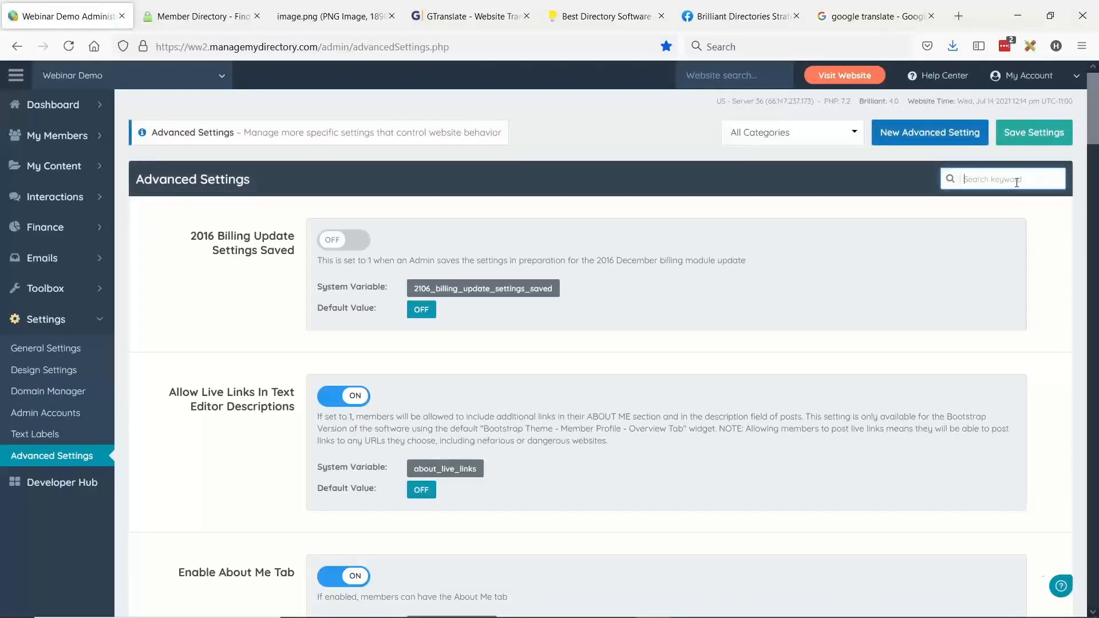
click(1012, 183)
text(go)
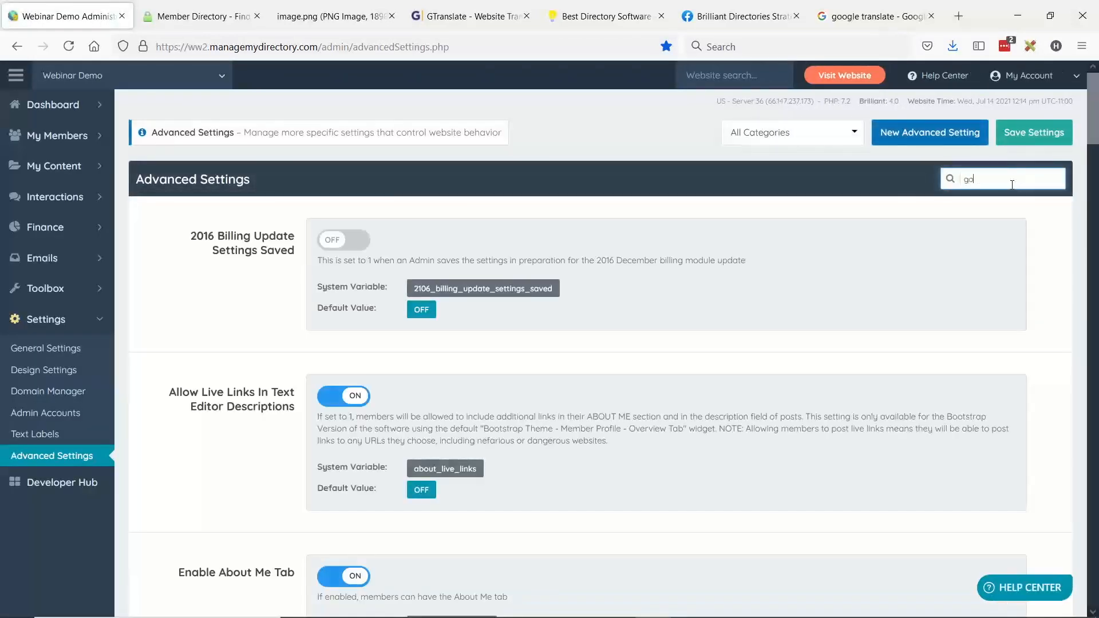
text(ogle trans)
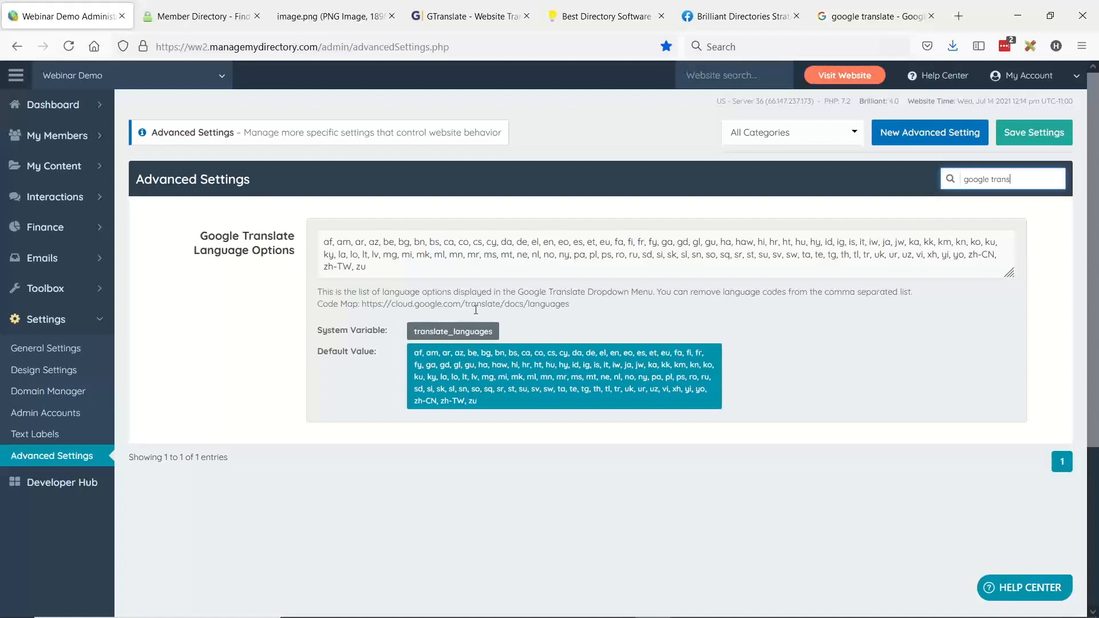
- Copy the code map URL from the Google Translate Language Options description and load it in the browser tab used for the translation
drag(362, 304, 576, 311)
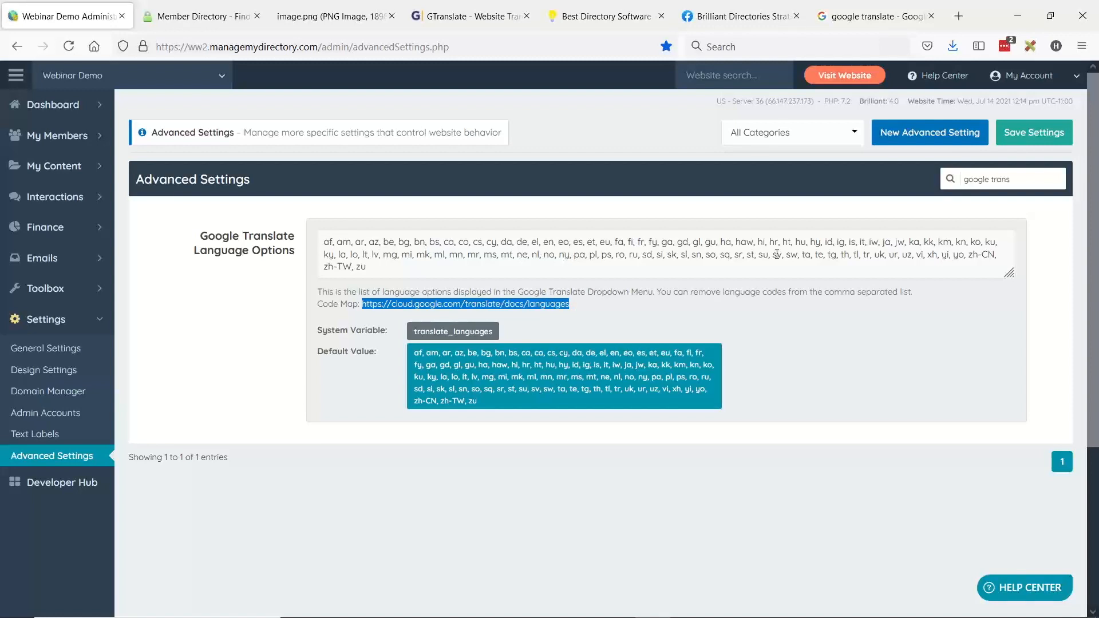
drag(362, 304, 546, 316)
key(ctrl+c)
click(873, 16)
click(520, 51)
key(ctrl+v)
key(Return)
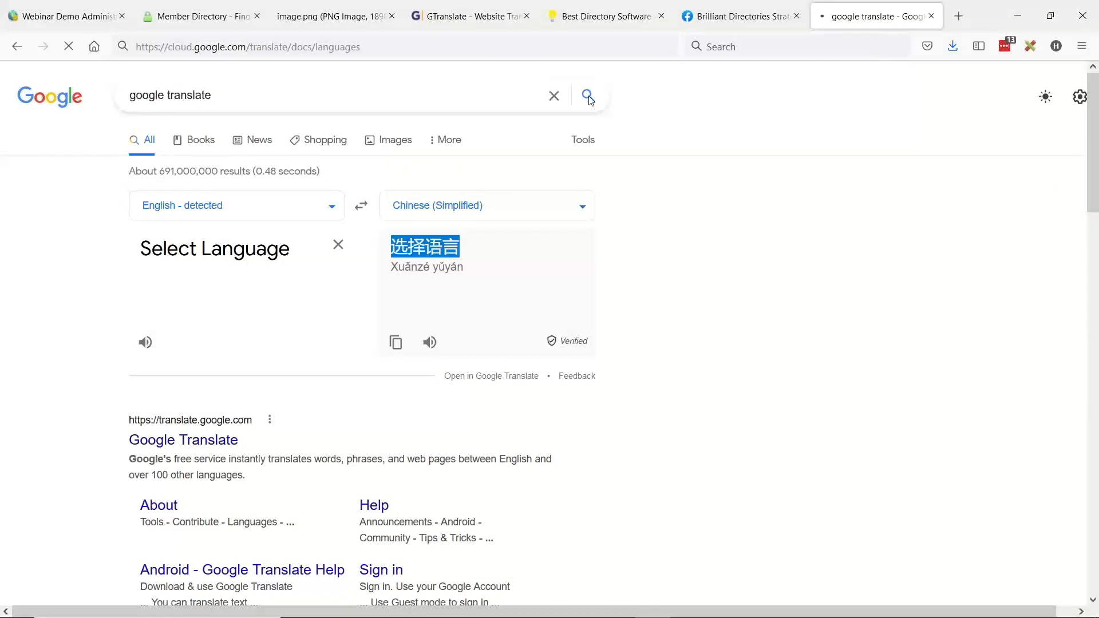
- Search the Google Cloud language support page for "spanish" to look up its ISO-639-1 code
scroll(388, 371, down, 3)
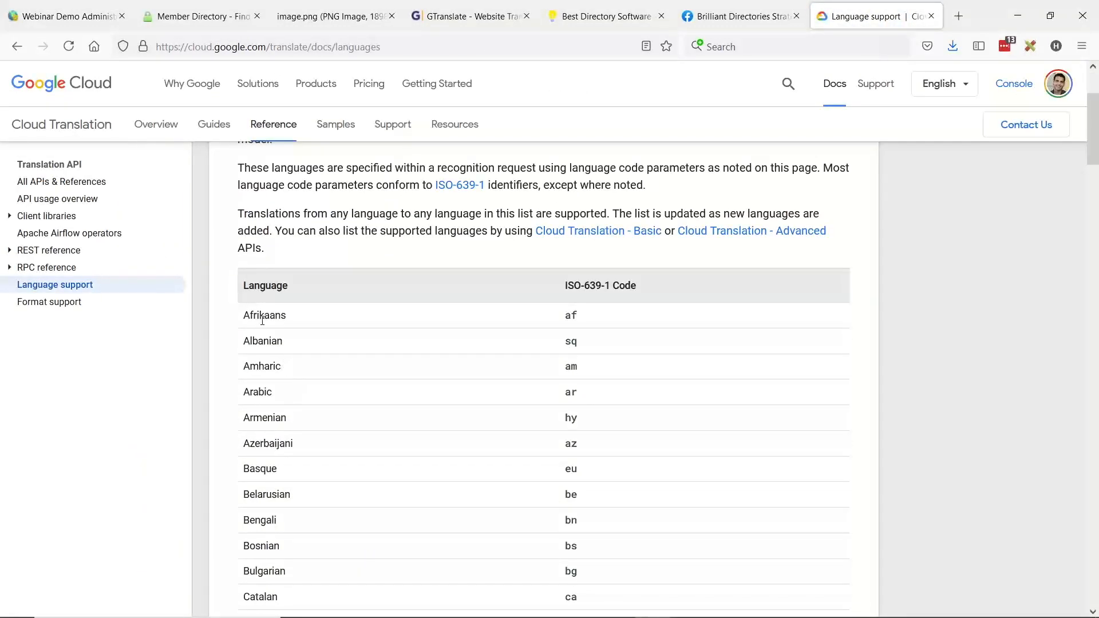
scroll(269, 303, down, 2)
key(ctrl+f)
text(spanish)
double_click(568, 327)
- Reduce the Google Translate Language Options in the site admin to "en, es" and save the advanced settings
click(63, 16)
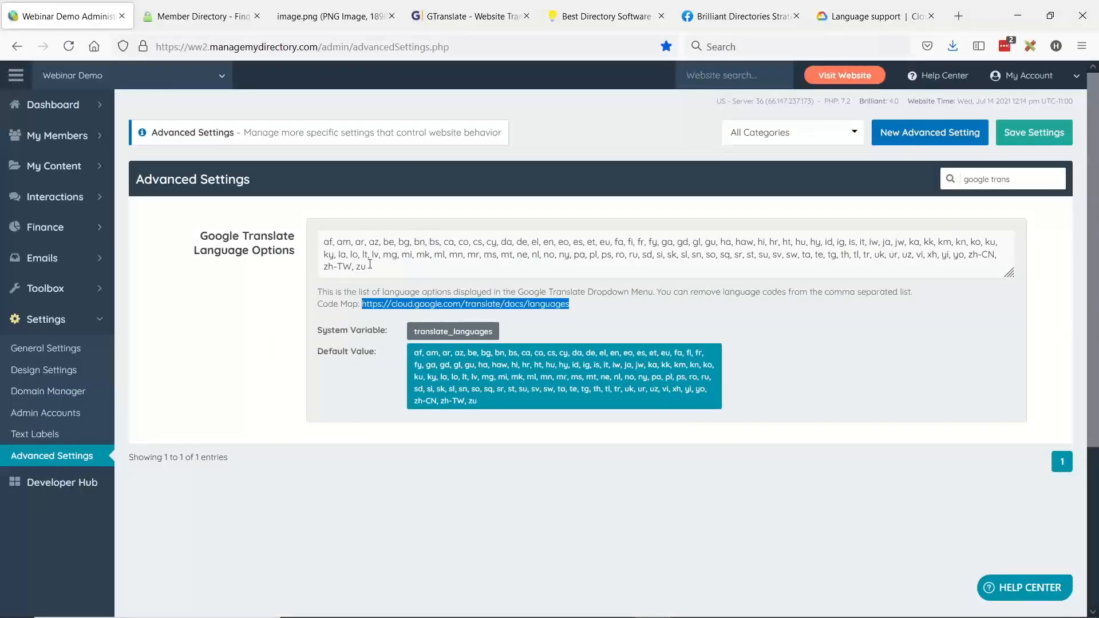
click(540, 248)
key(ctrl+shift+Home)
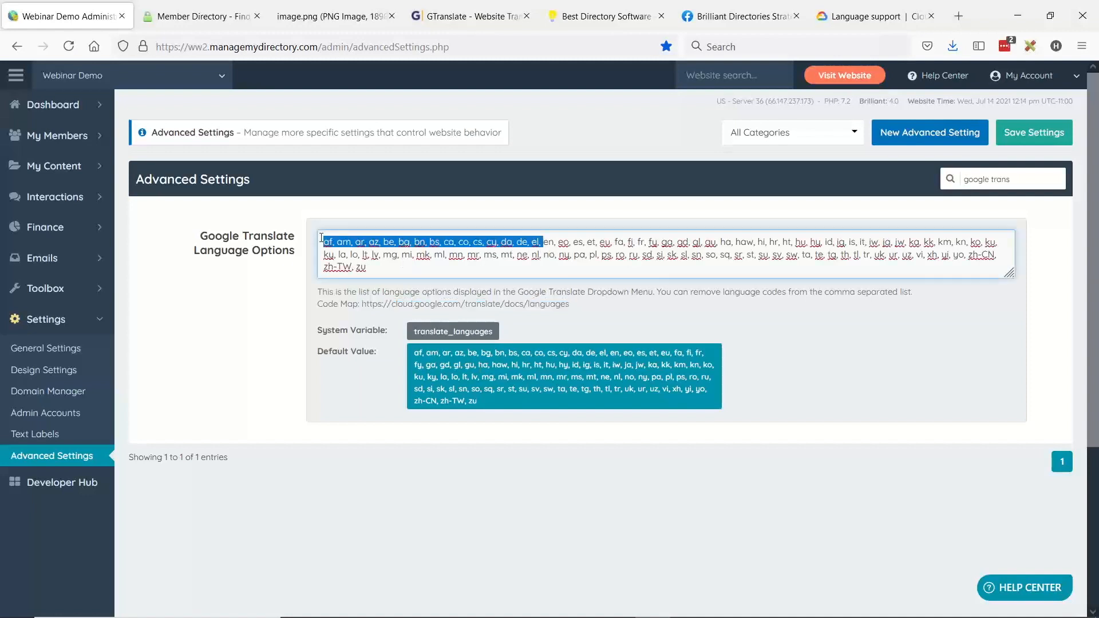
key(BackSpace)
drag(339, 242, 938, 265)
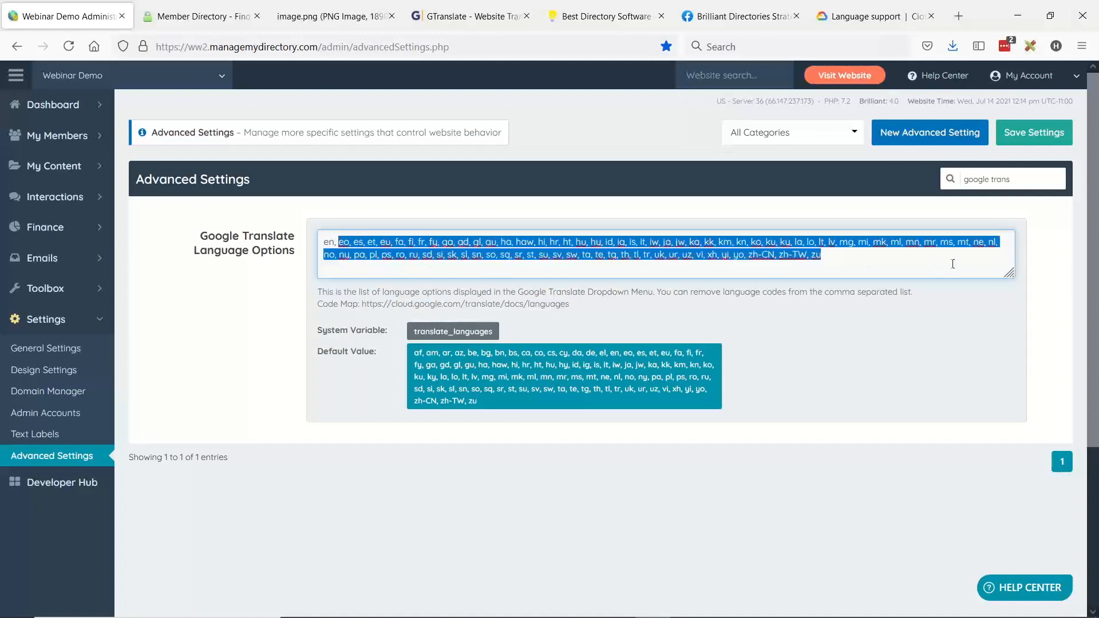
text(es)
key(ctrl+a)
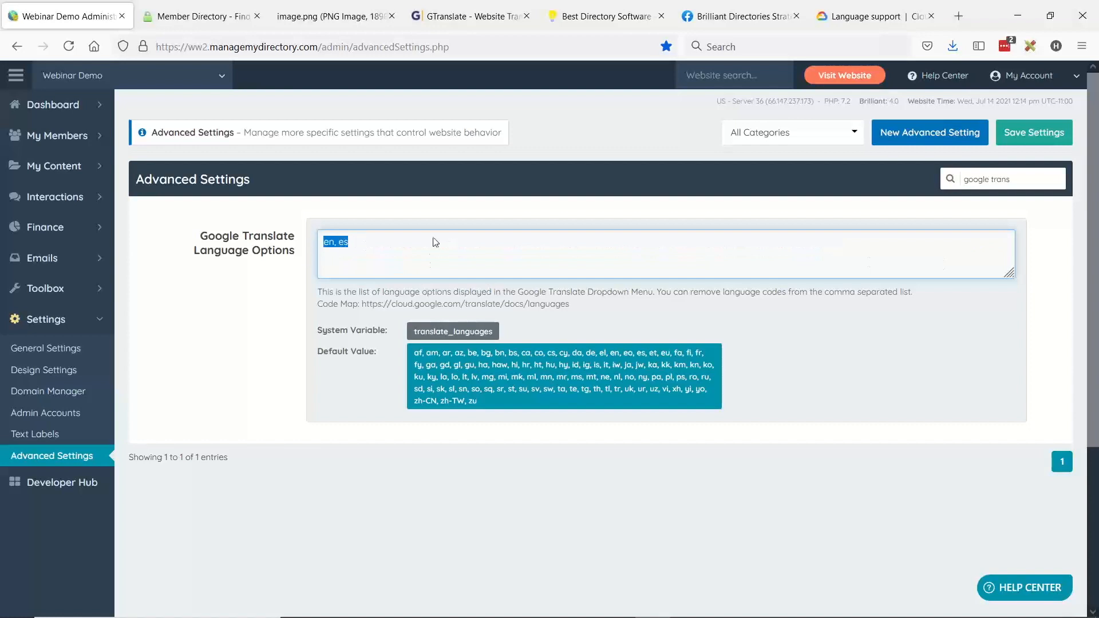
click(1034, 145)
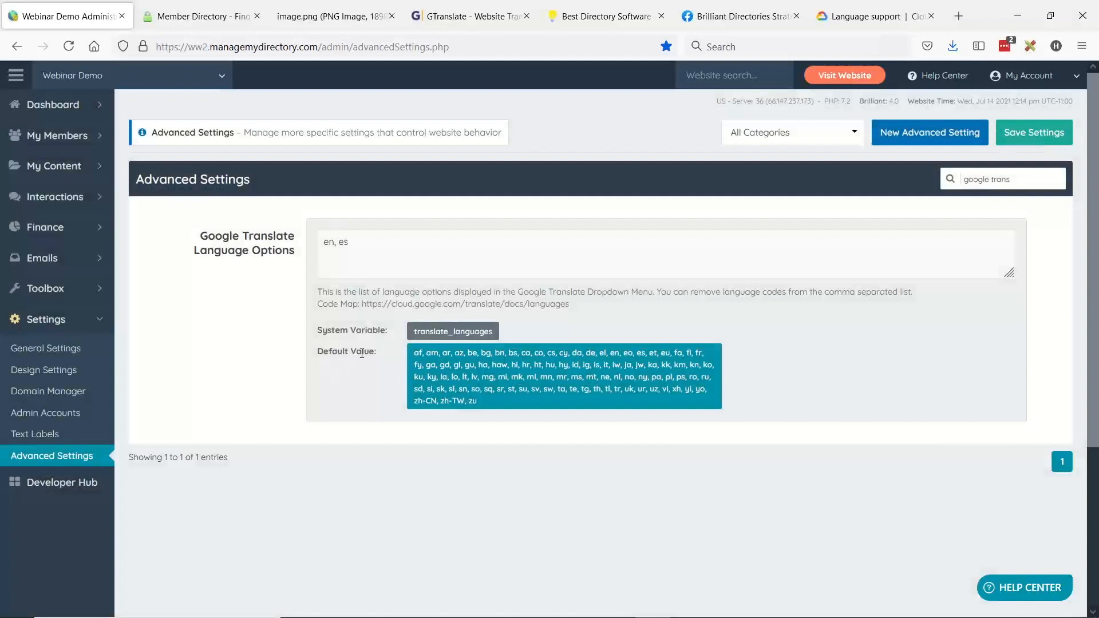
- Reload the live site and check the language selector's placeholder and available languages
click(198, 16)
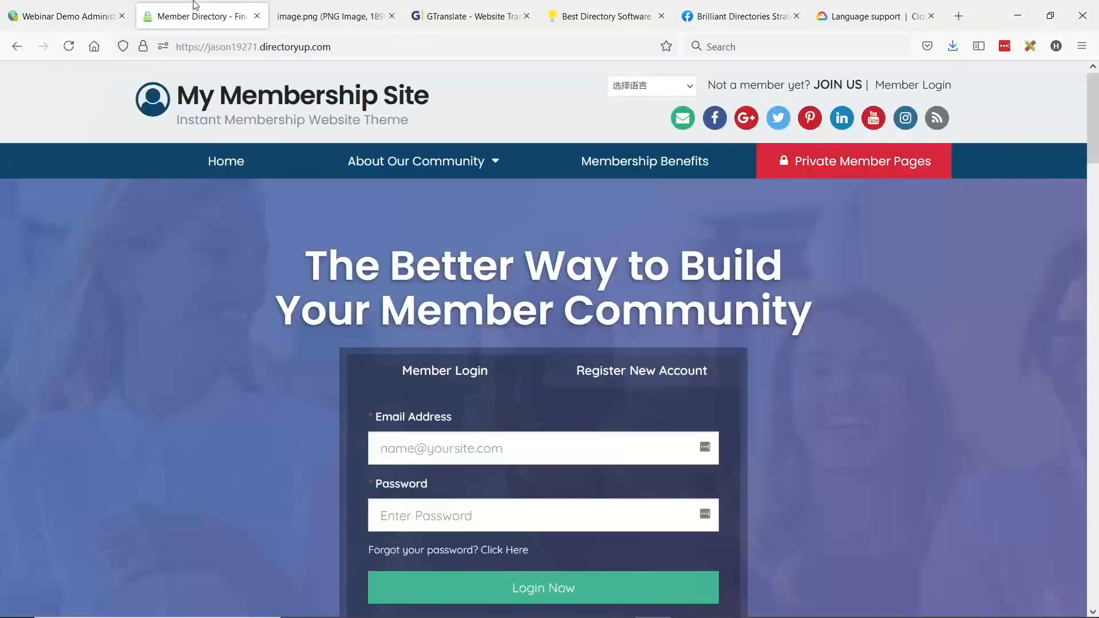
click(68, 47)
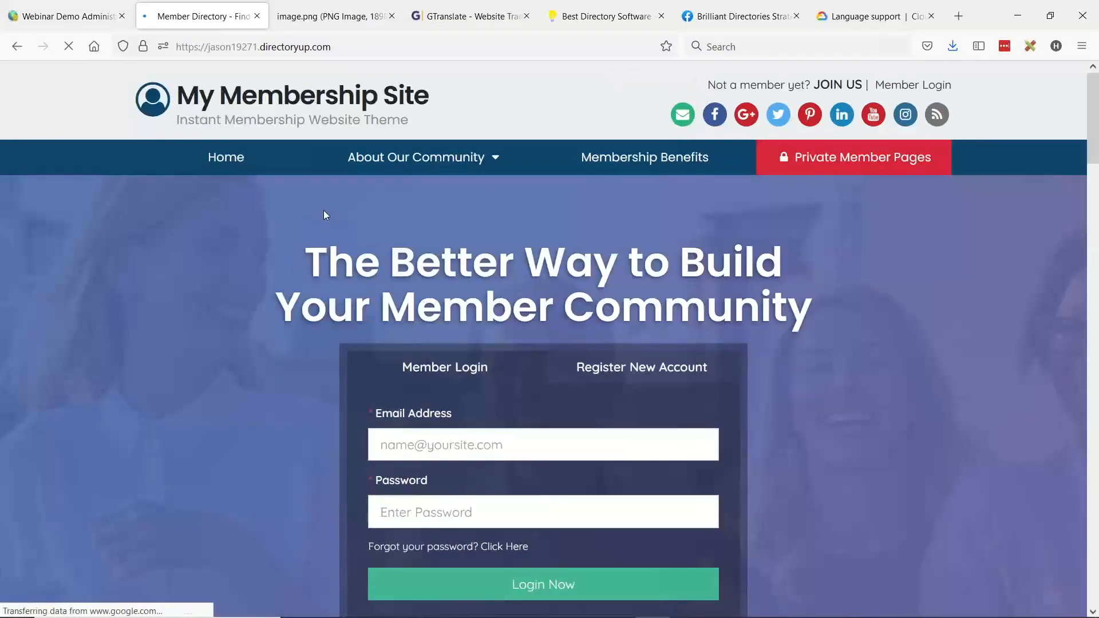
click(692, 88)
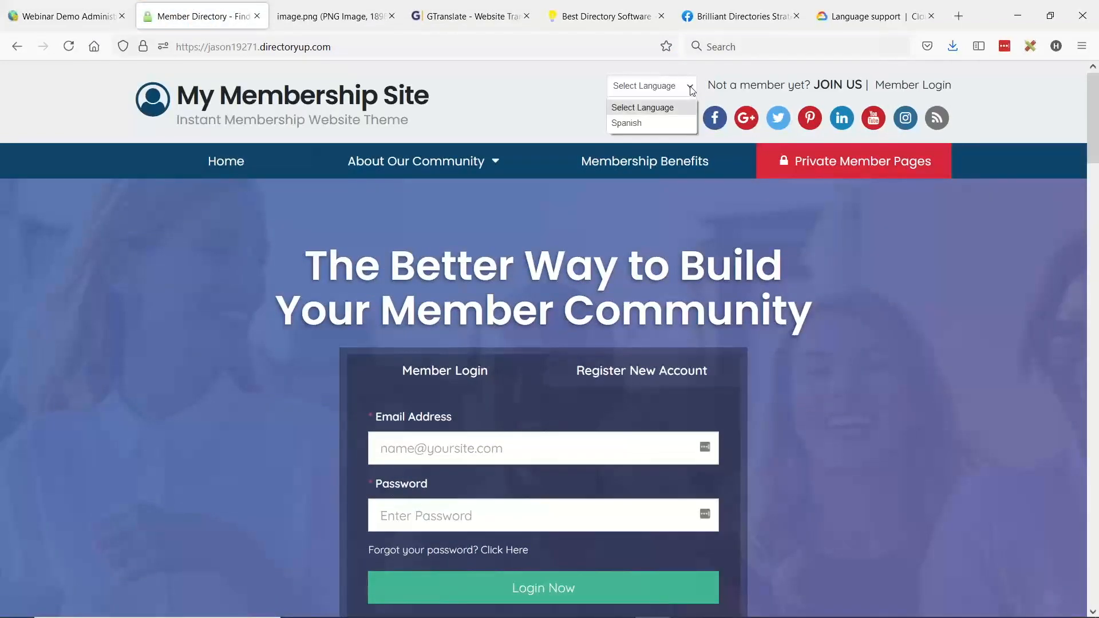